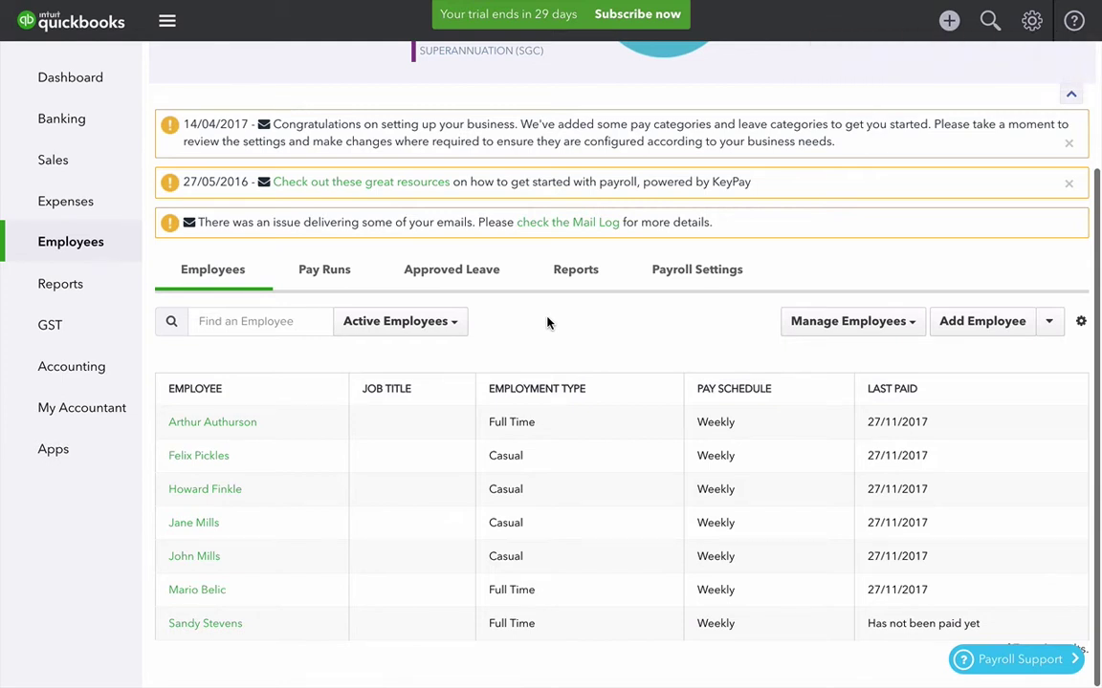
# - Open timesheet creation for the third employee offered and go to the week ending Sun 3rd Dec 2017
pyautogui.scroll(1, 669, 329)
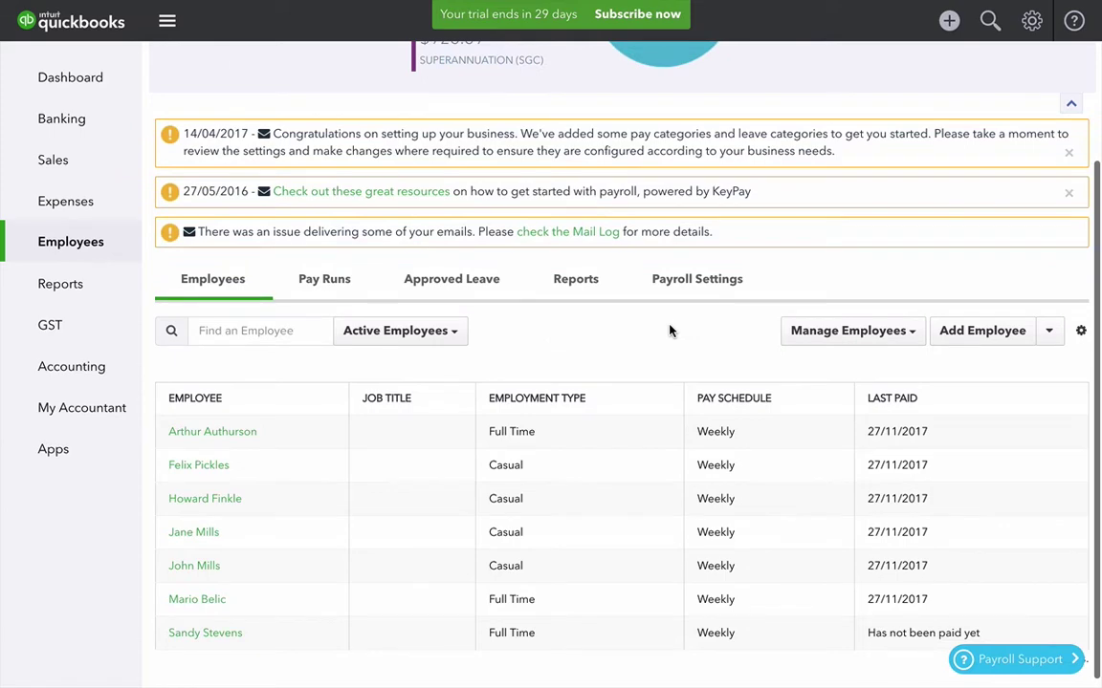
pyautogui.click(908, 331)
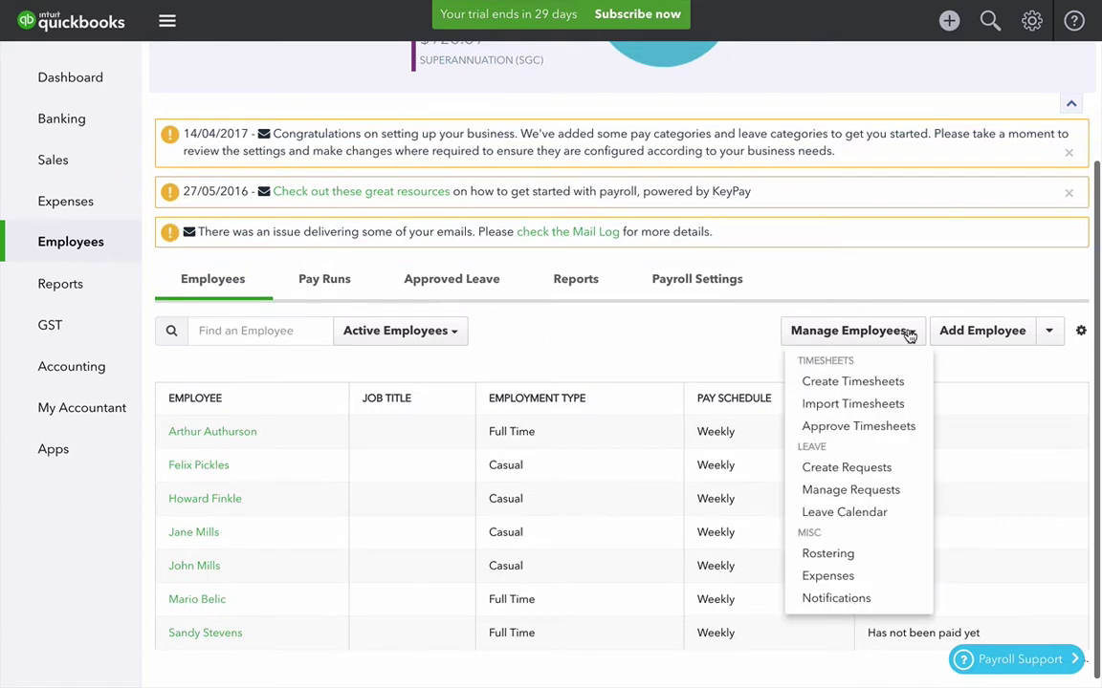
pyautogui.click(870, 383)
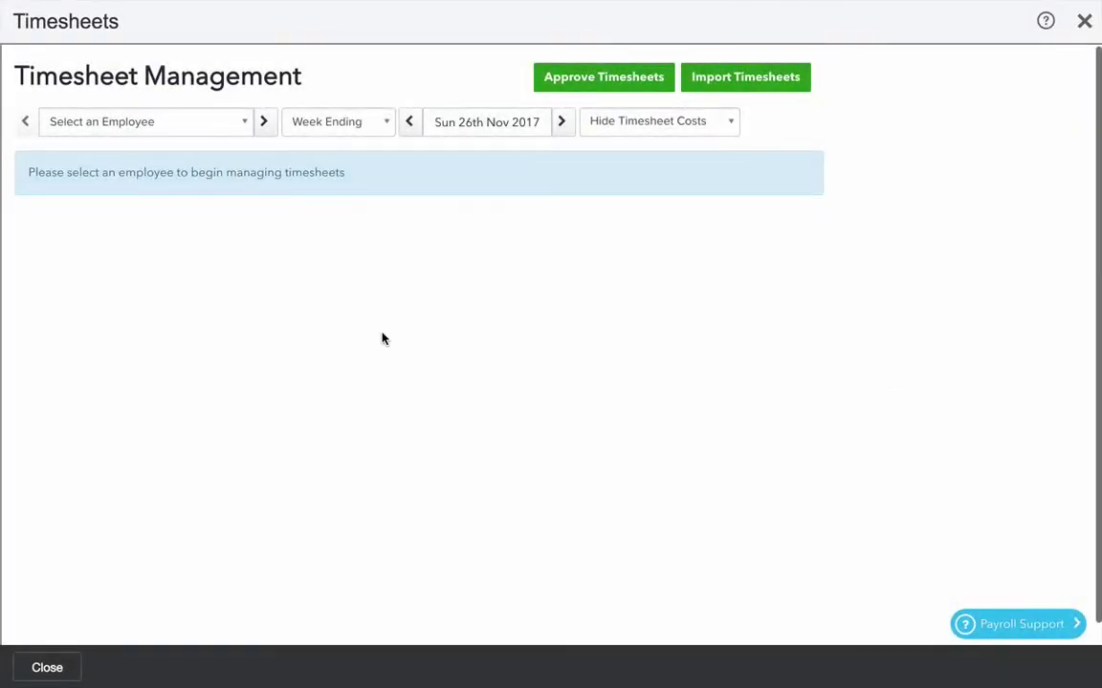
pyautogui.click(245, 124)
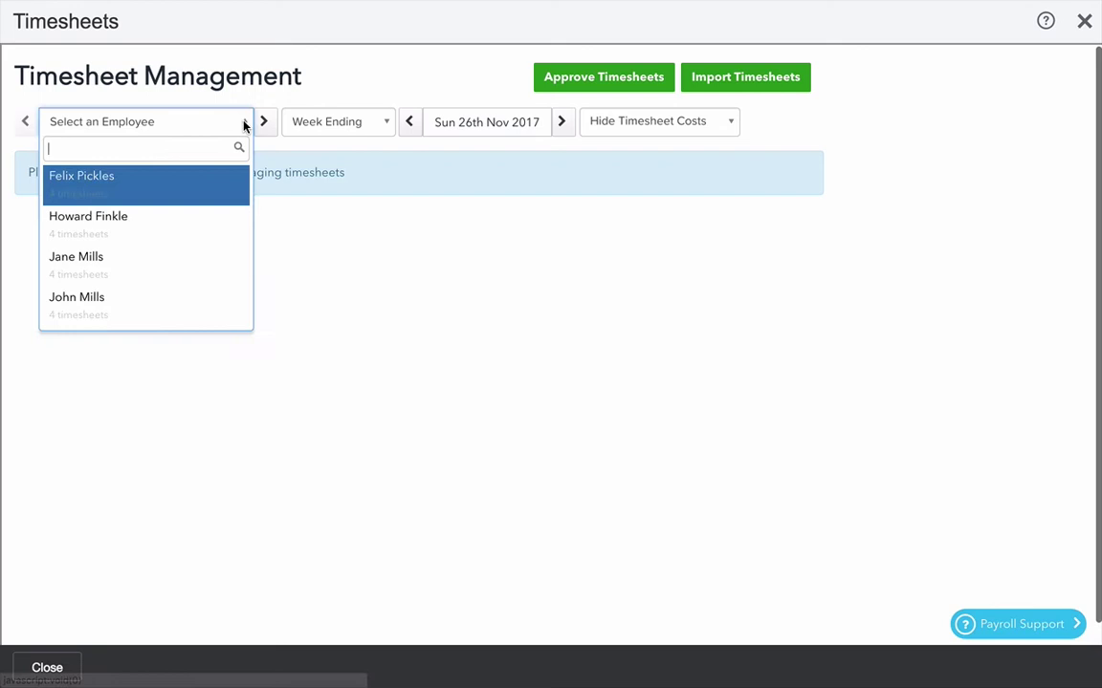
pyautogui.click(150, 265)
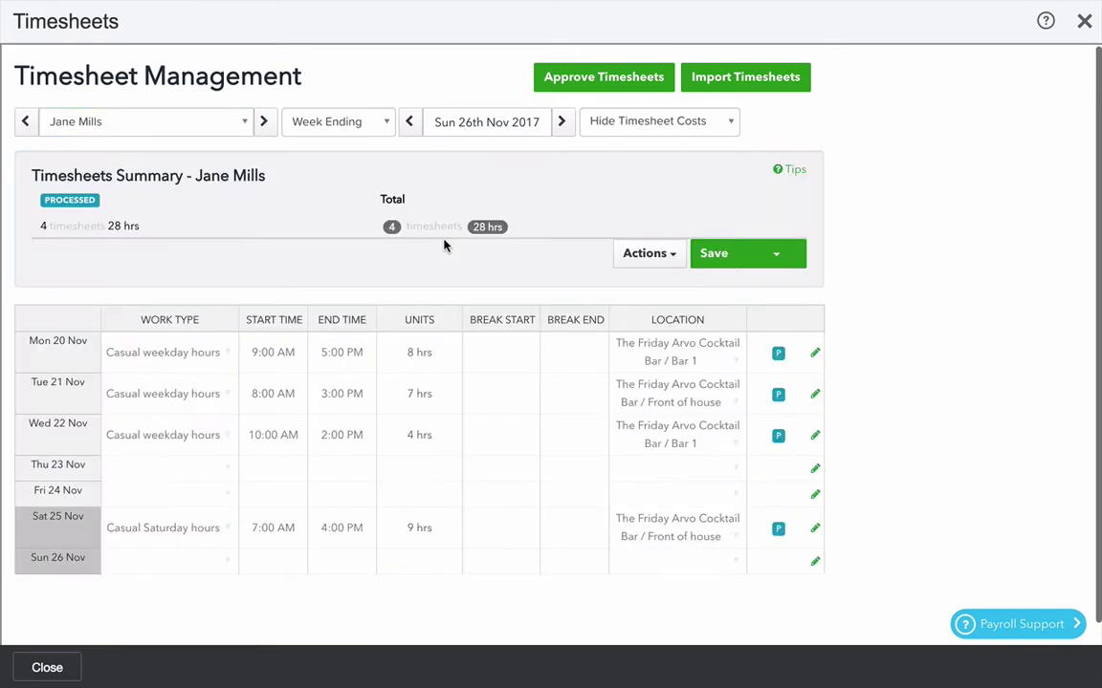
pyautogui.click(561, 122)
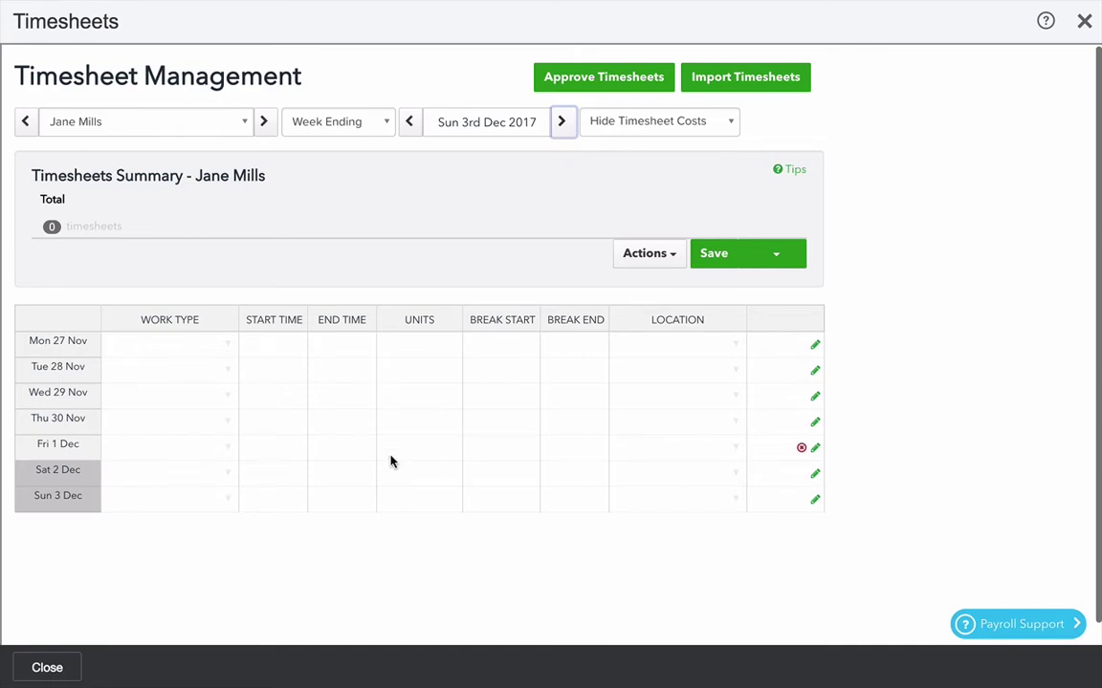
# - Enter Casual weekday hours for Mon 27 Nov, starting at 9:00 AM and ending at 5:30 PM
pyautogui.click(165, 348)
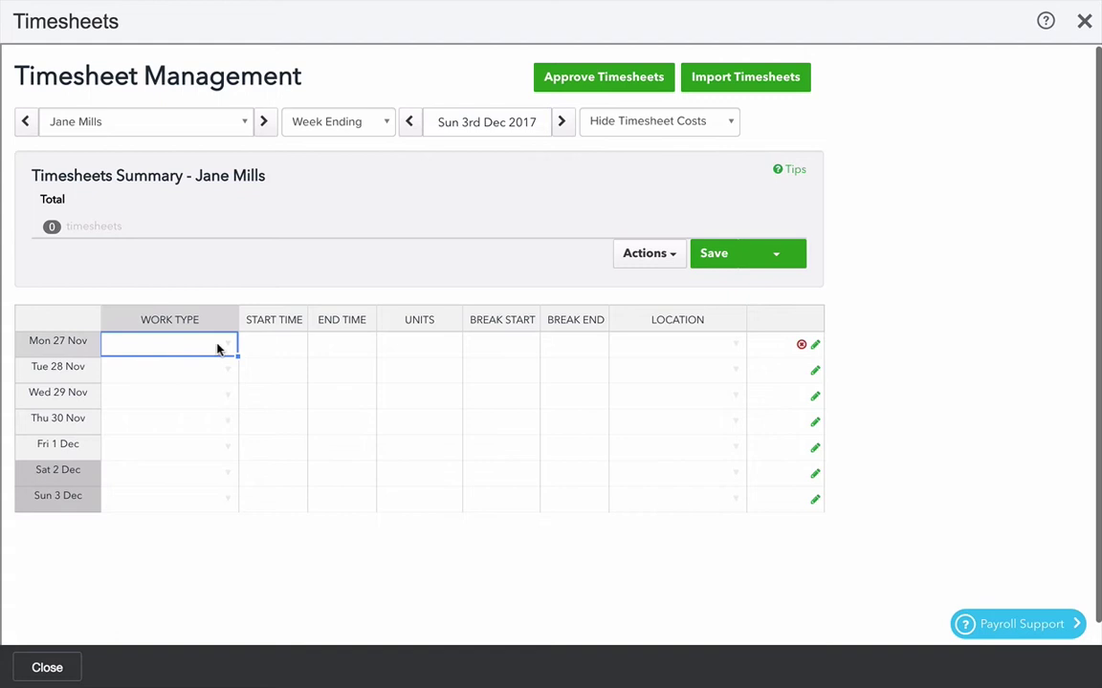
pyautogui.click(227, 348)
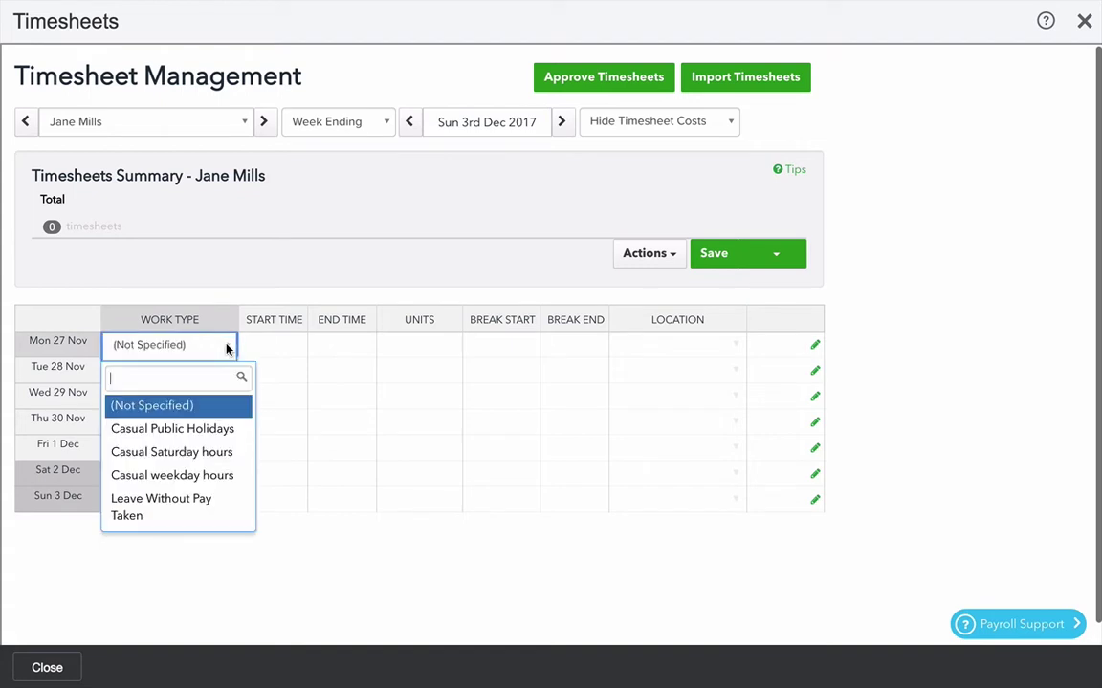
pyautogui.click(203, 478)
pyautogui.click(263, 344)
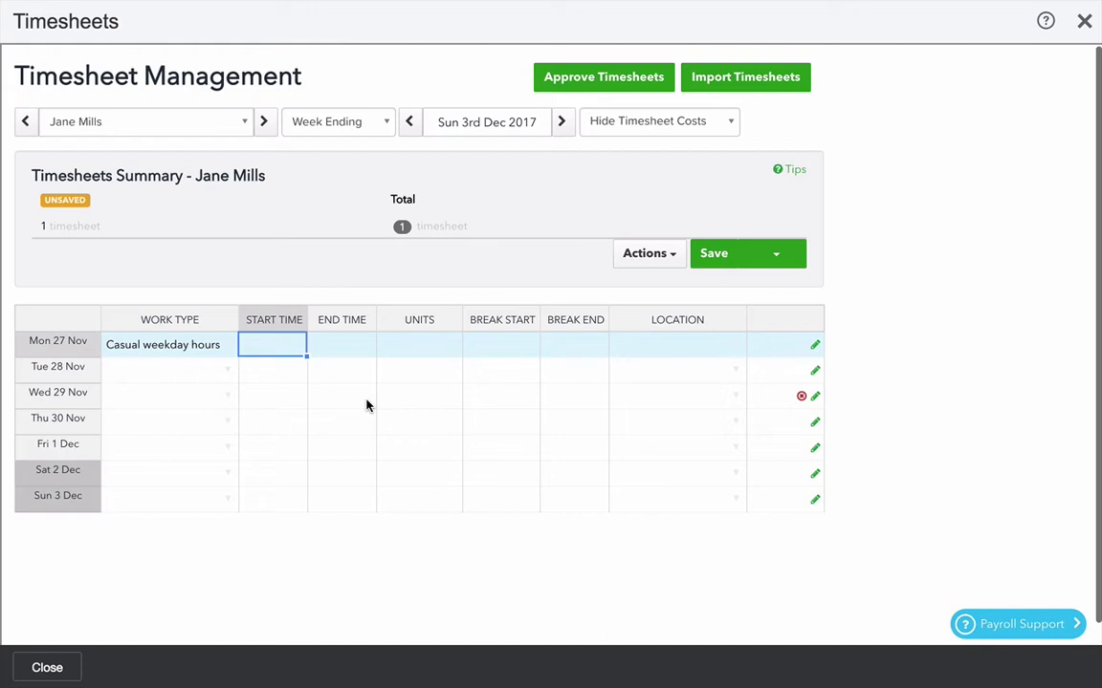
pyautogui.write('9a')
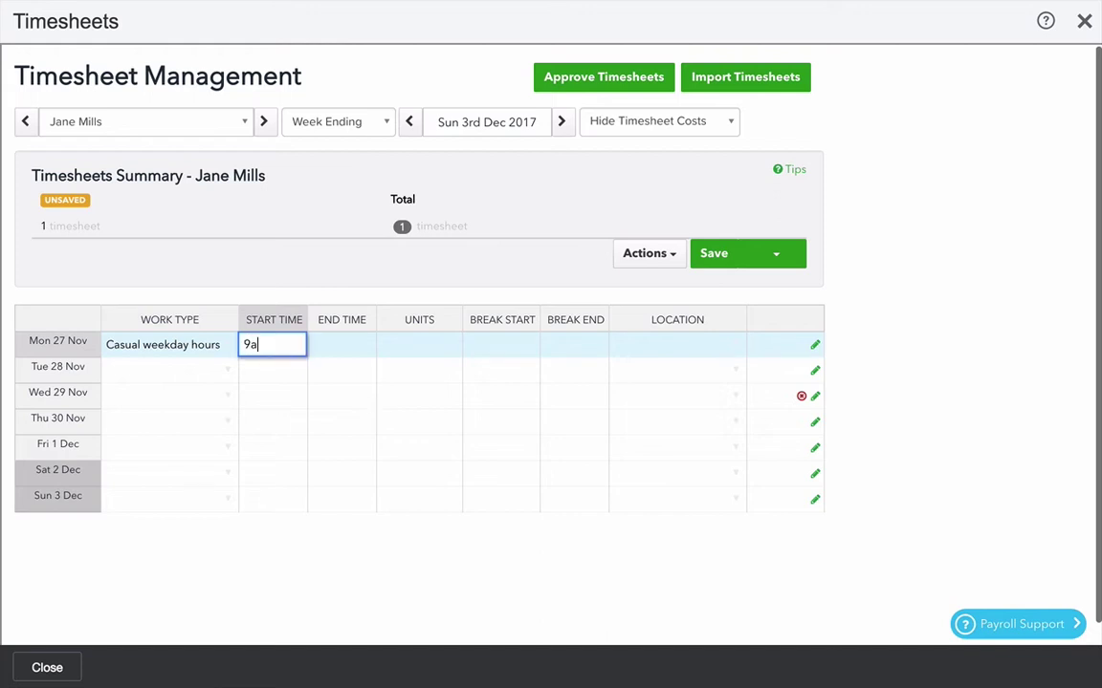
pyautogui.press('Tab')
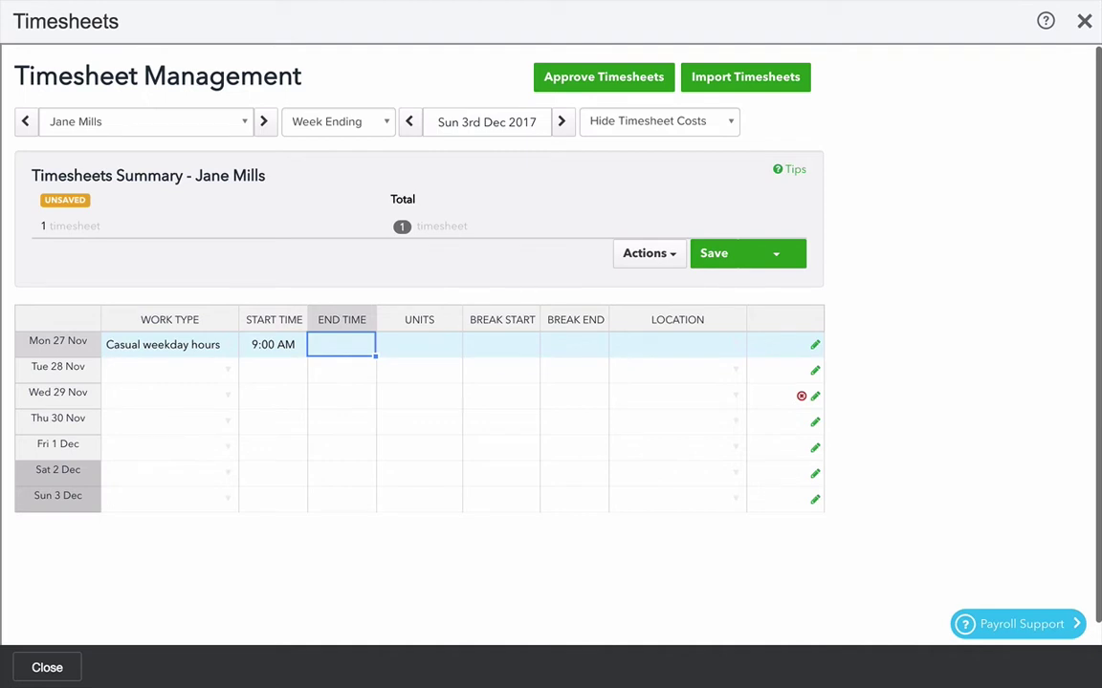
pyautogui.write('530p')
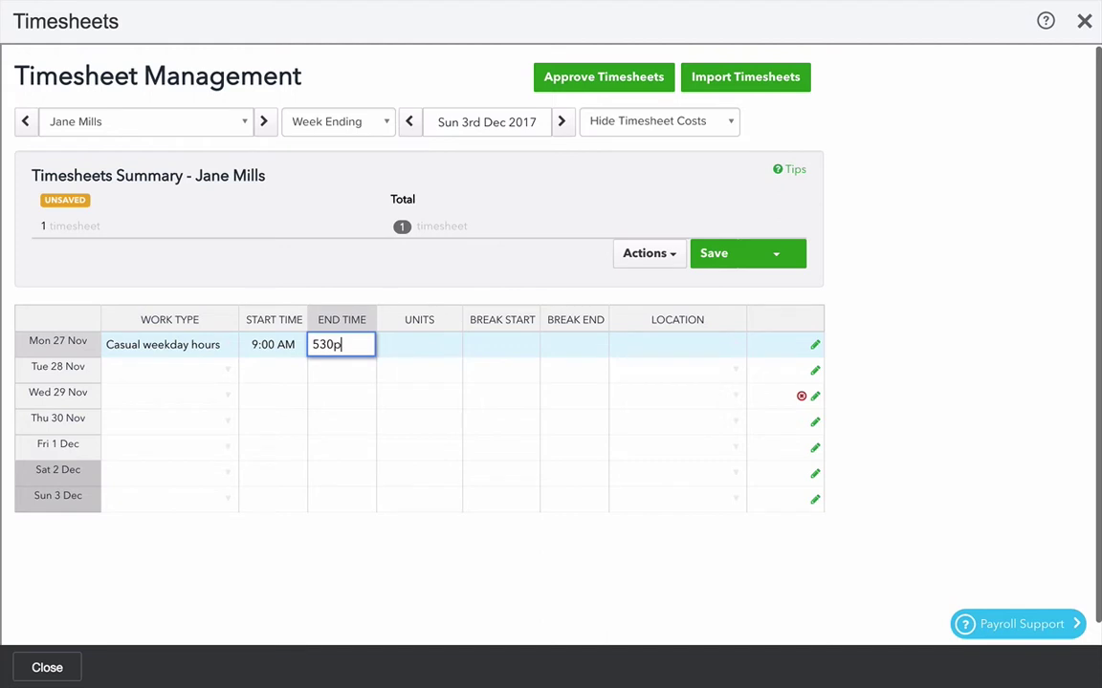
pyautogui.press('Tab')
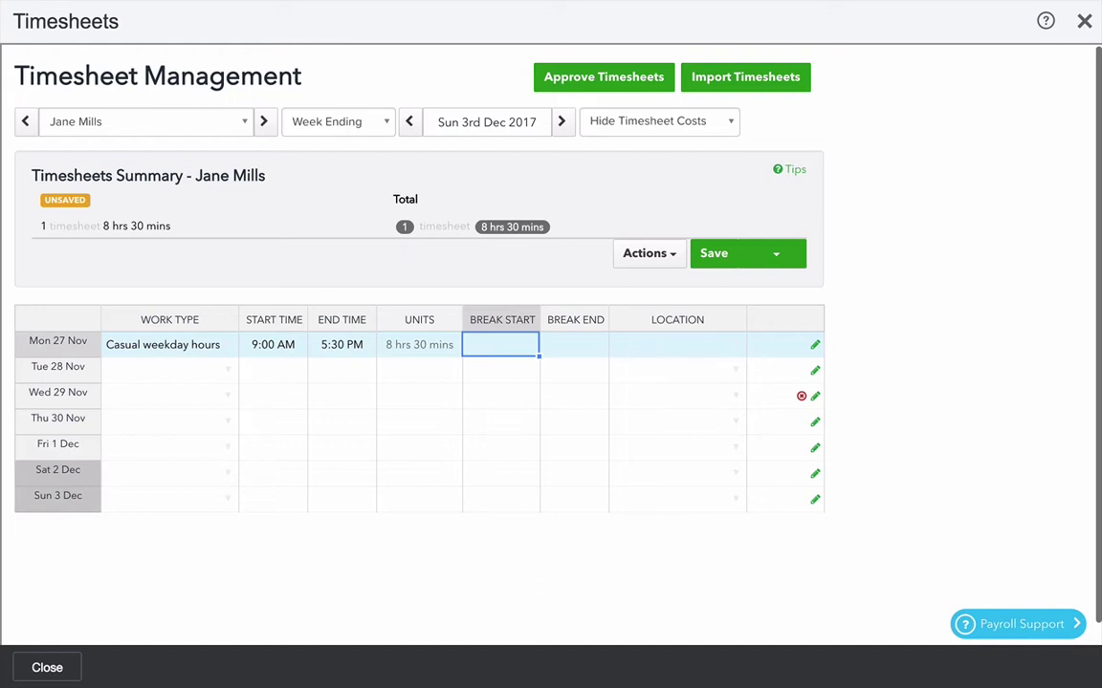
# - Give Monday's entry a 12:00 PM to 12:30 PM break and the location The Friday Arvo Cocktail Bar / Bar 1
pyautogui.write('12')
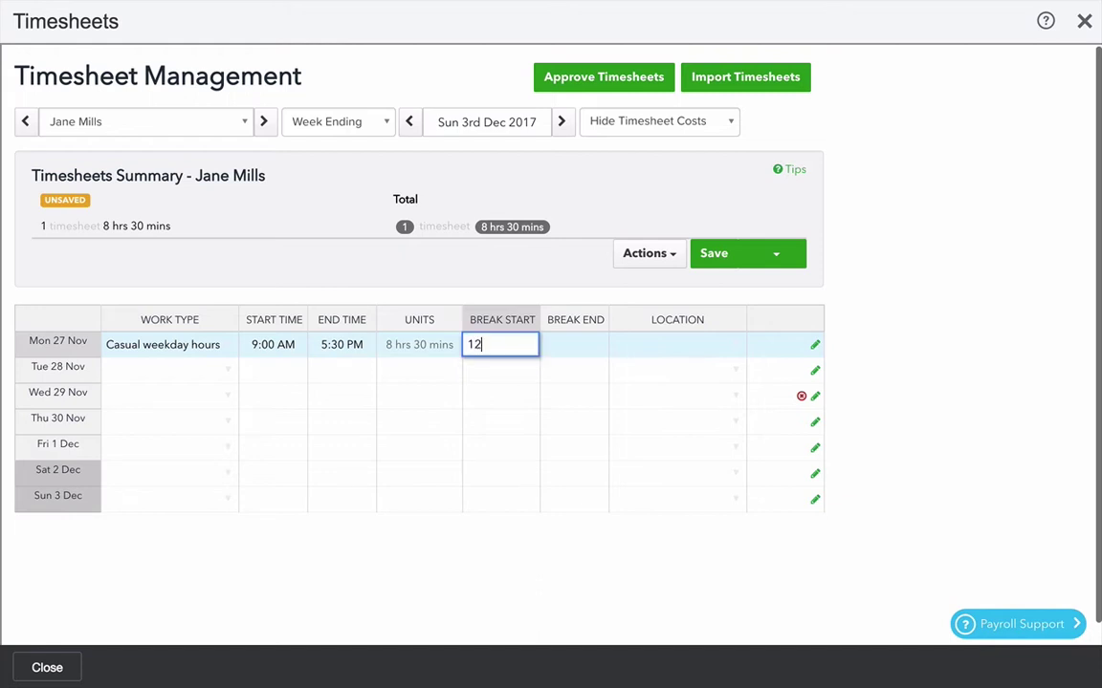
pyautogui.press('Tab')
pyautogui.write('1230')
pyautogui.press('Tab')
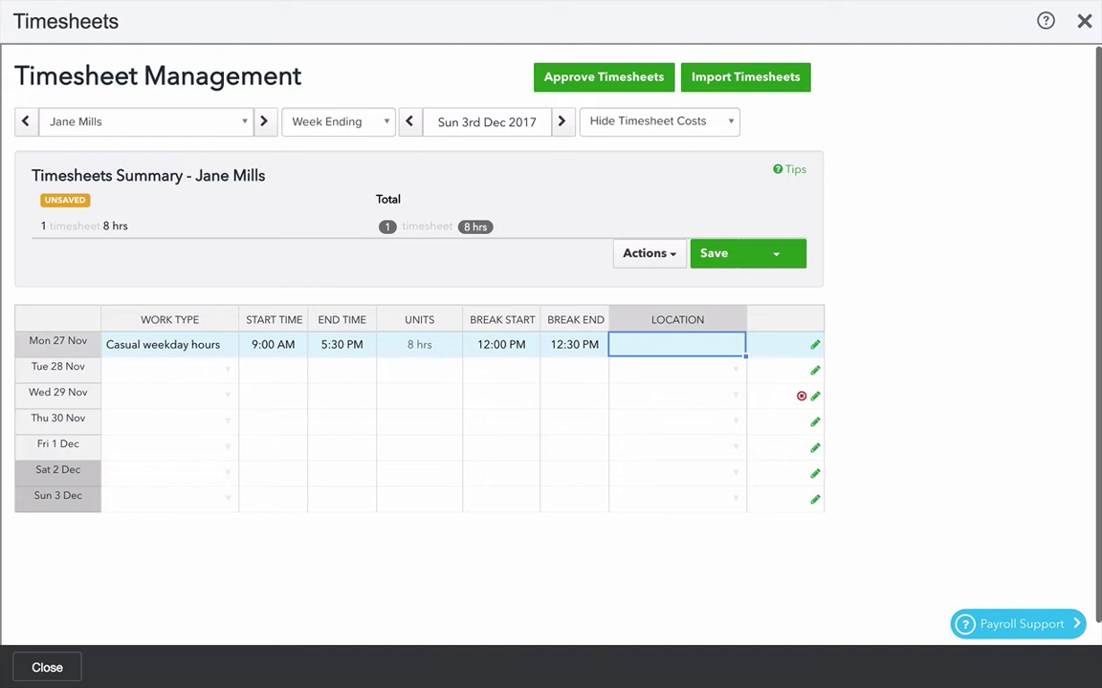
pyautogui.click(737, 346)
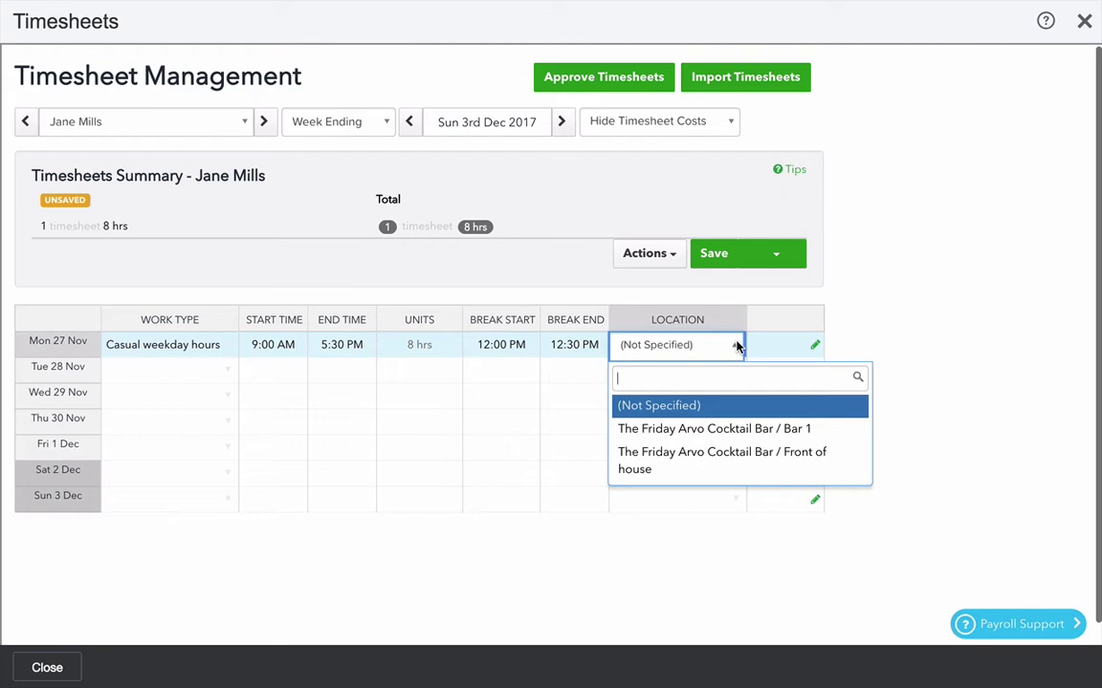
pyautogui.click(745, 433)
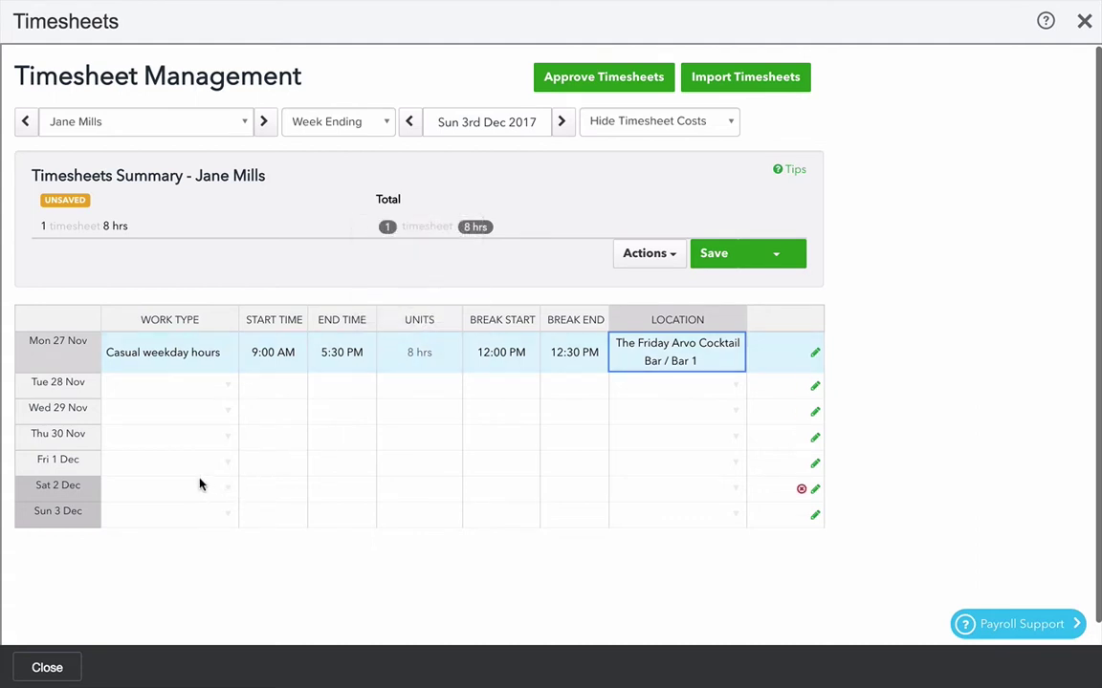
# - Fill Monday's entry down to Tuesday and Wednesday, setting Tuesday's end time to 5:00 PM and Wednesday's start time to 8:30 AM
pyautogui.click(168, 354)
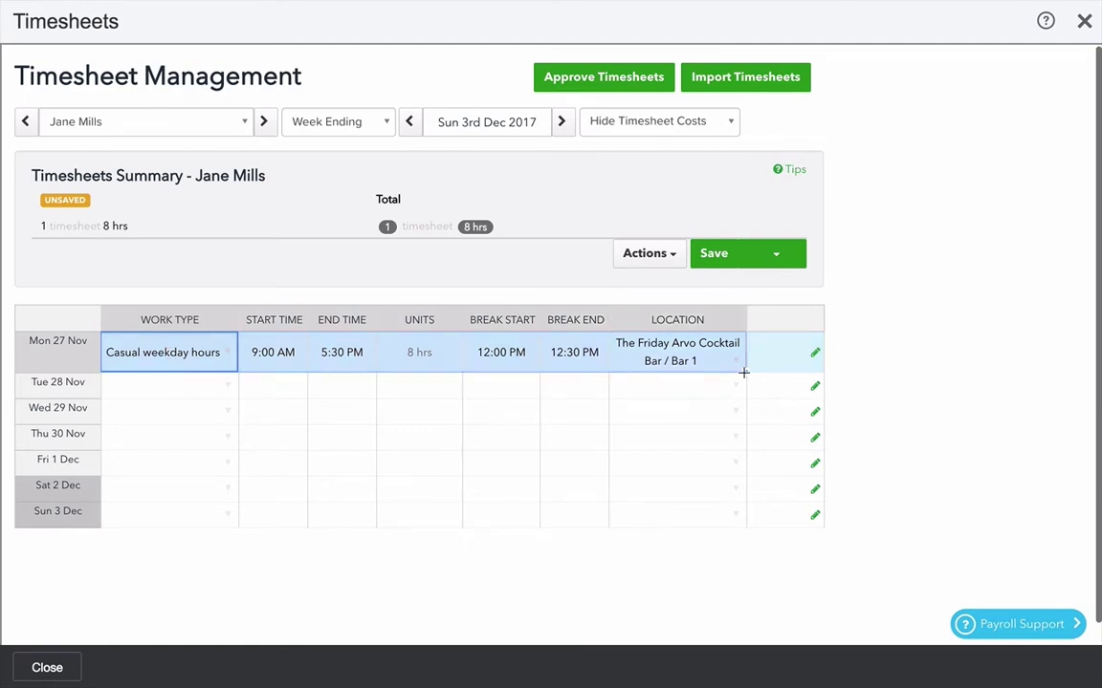
pyautogui.moveTo(743, 373); pyautogui.dragTo(742, 411)
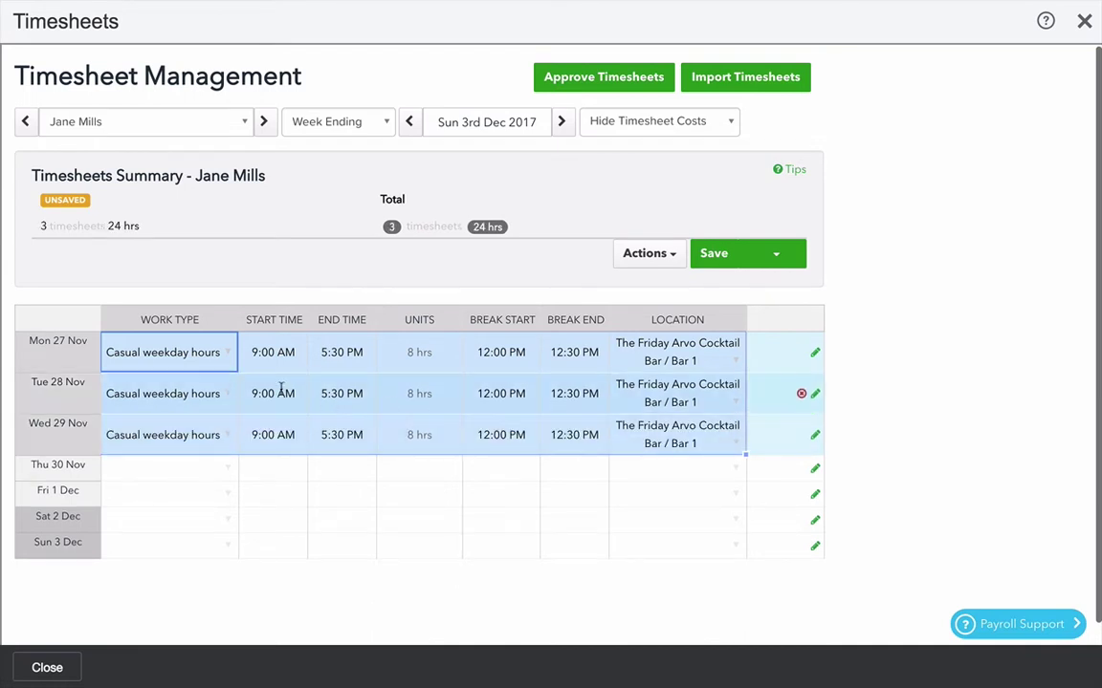
pyautogui.click(328, 393)
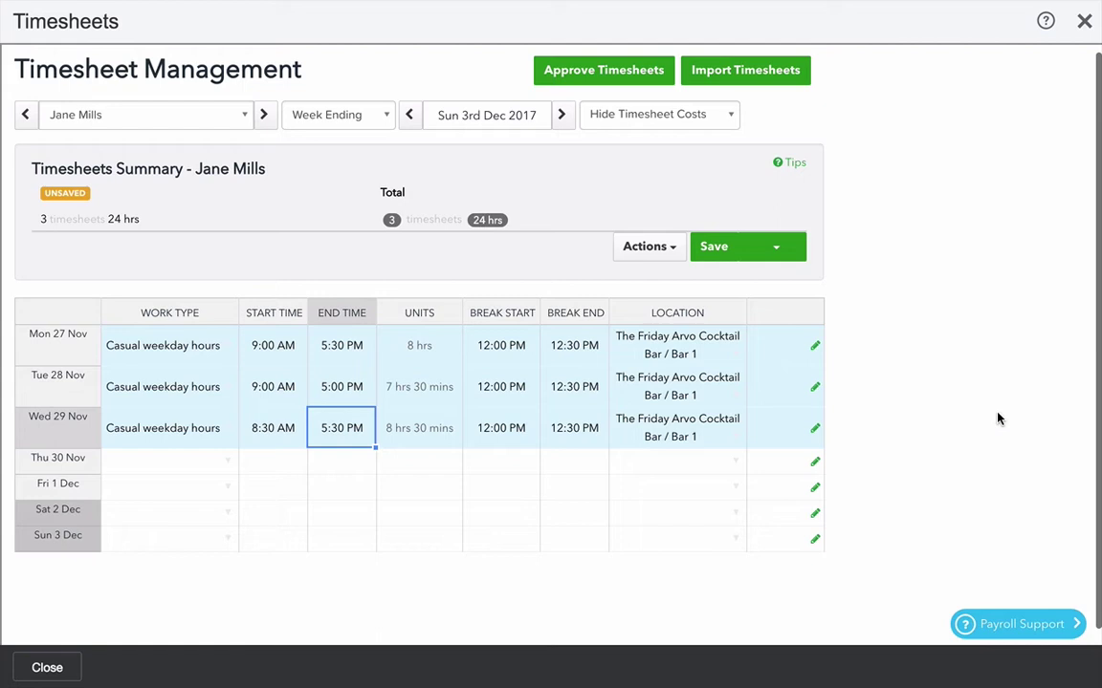
# - Copy Wednesday's complete timesheet entry to Sat 2 Dec
pyautogui.click(186, 427)
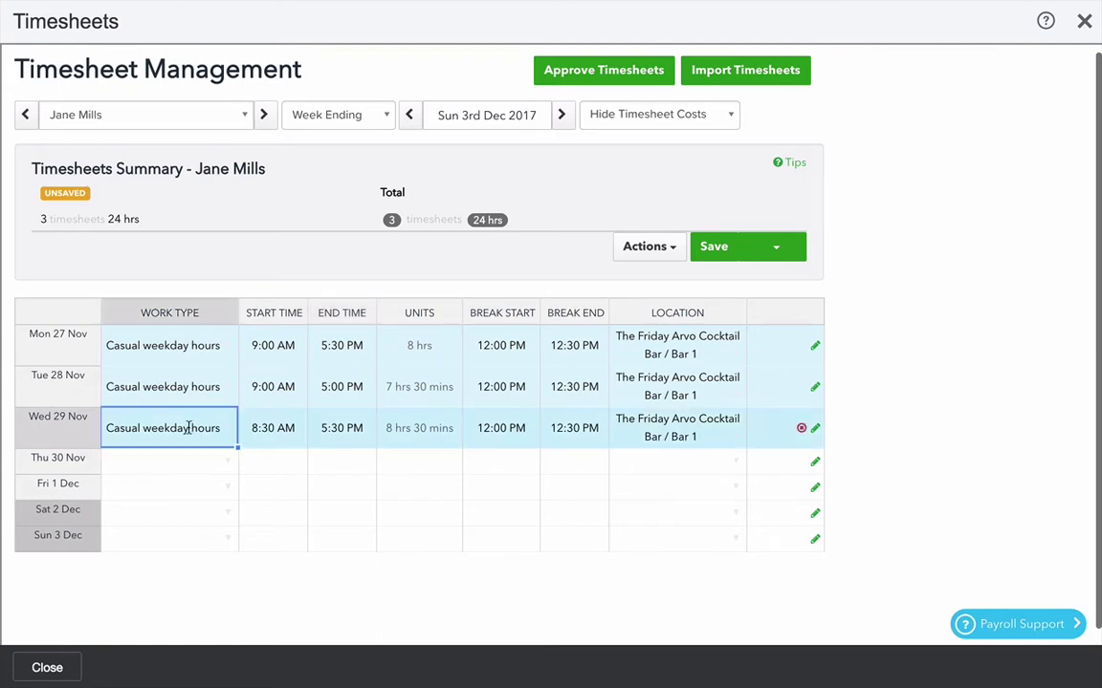
pyautogui.hotkey('shift', 'Right')
pyautogui.hotkey('shift', 'Right')
pyautogui.hotkey('shift', 'Right')
pyautogui.hotkey('shift', 'Right')
pyautogui.hotkey('shift', 'Right')
pyautogui.hotkey('shift', 'Right')
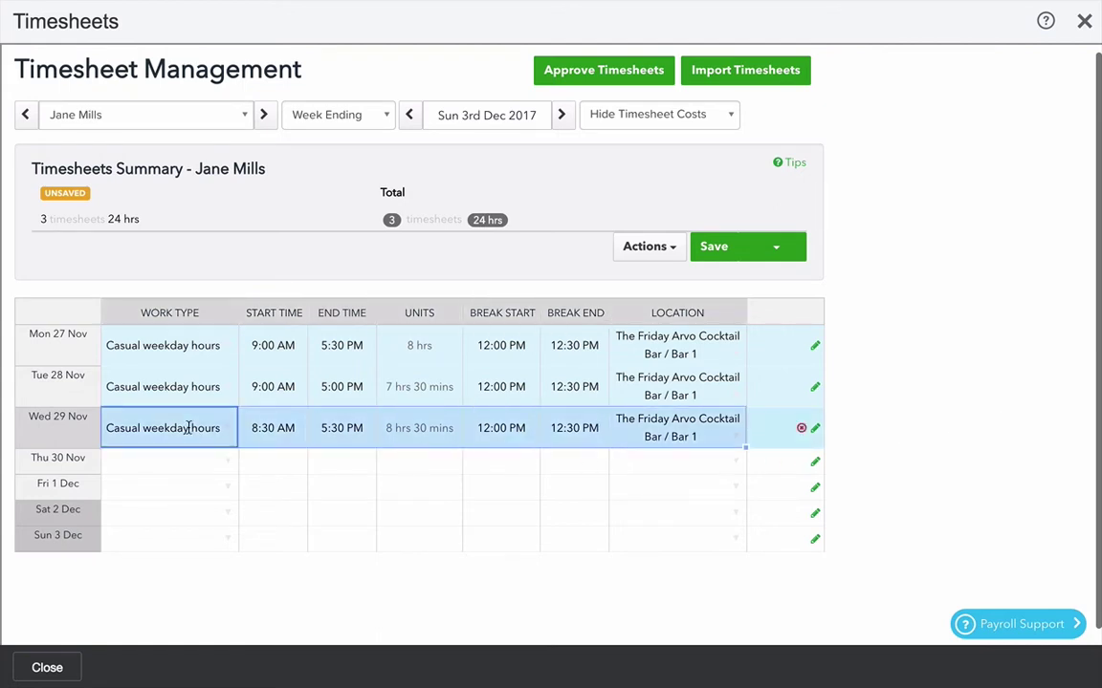
pyautogui.click(135, 515)
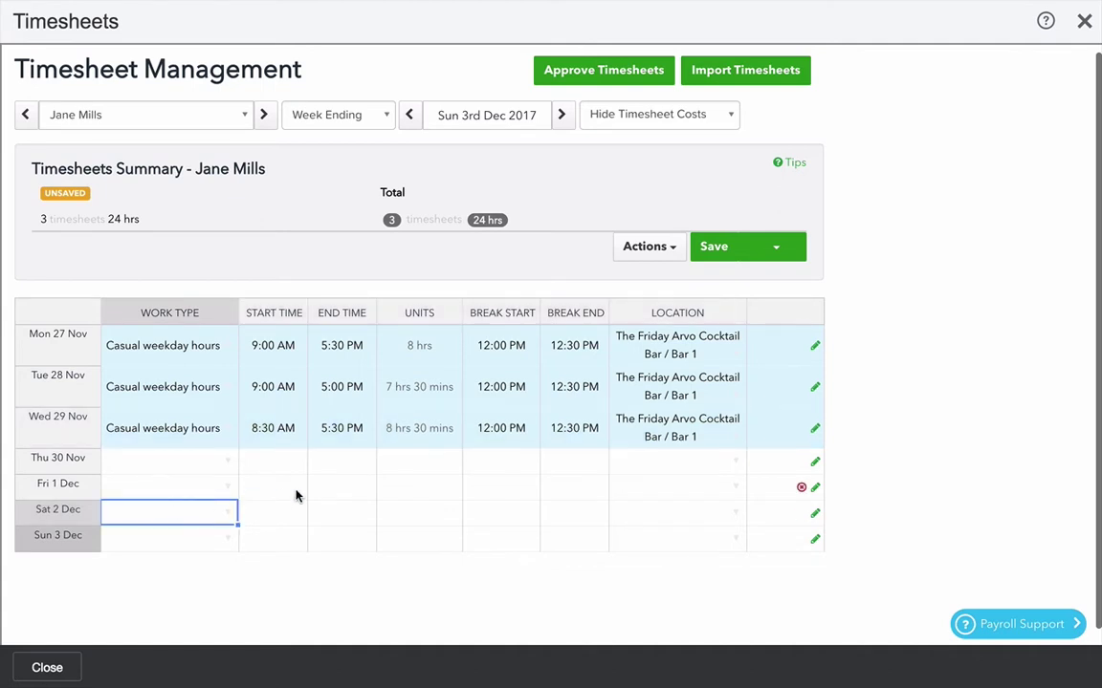
pyautogui.hotkey('ctrl', 'v')
# - Change Saturday's entry to Casual Saturday hours from 8:00 AM to 2:00 PM, without a break
pyautogui.click(229, 521)
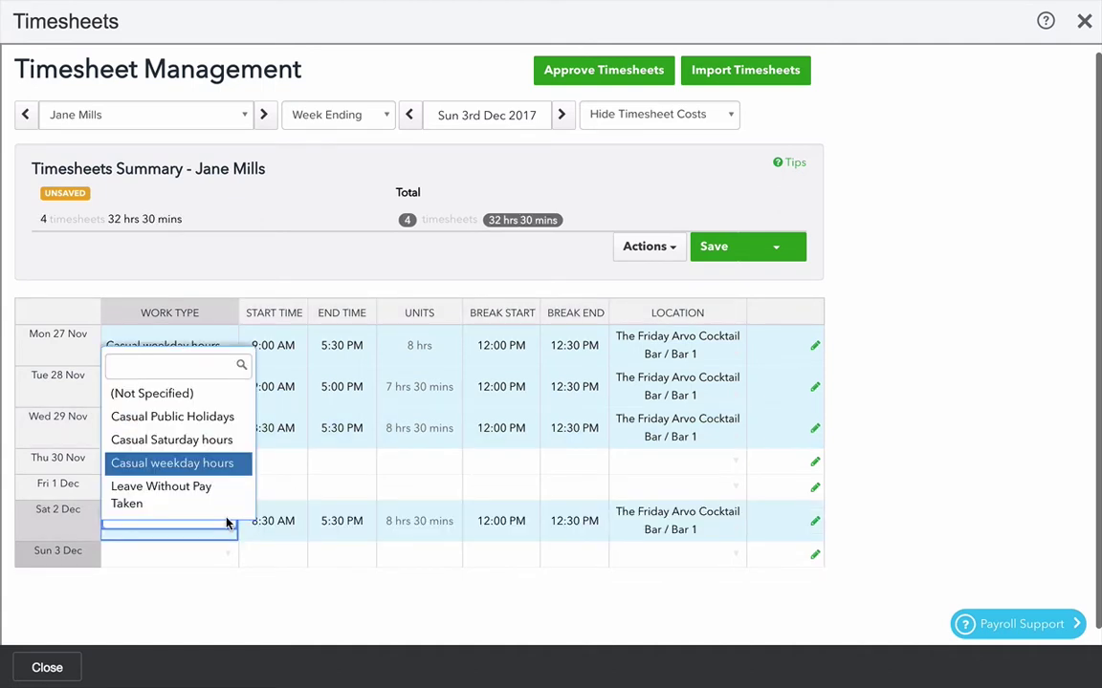
pyautogui.press('Up')
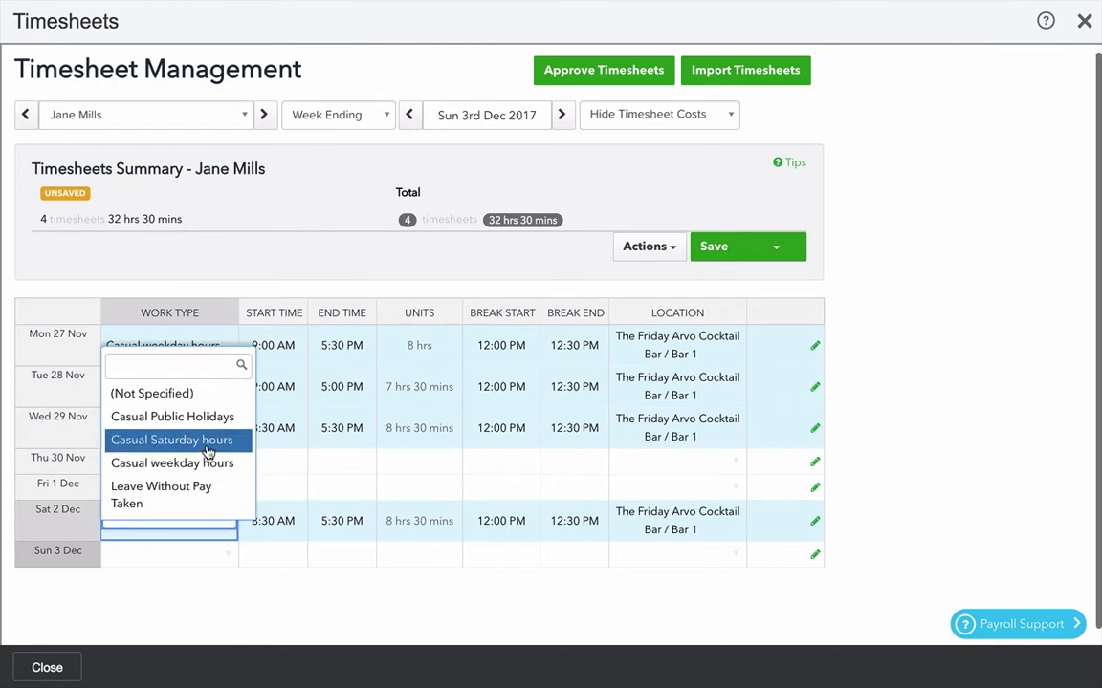
pyautogui.press('Tab')
pyautogui.scroll(-1, 880, 437)
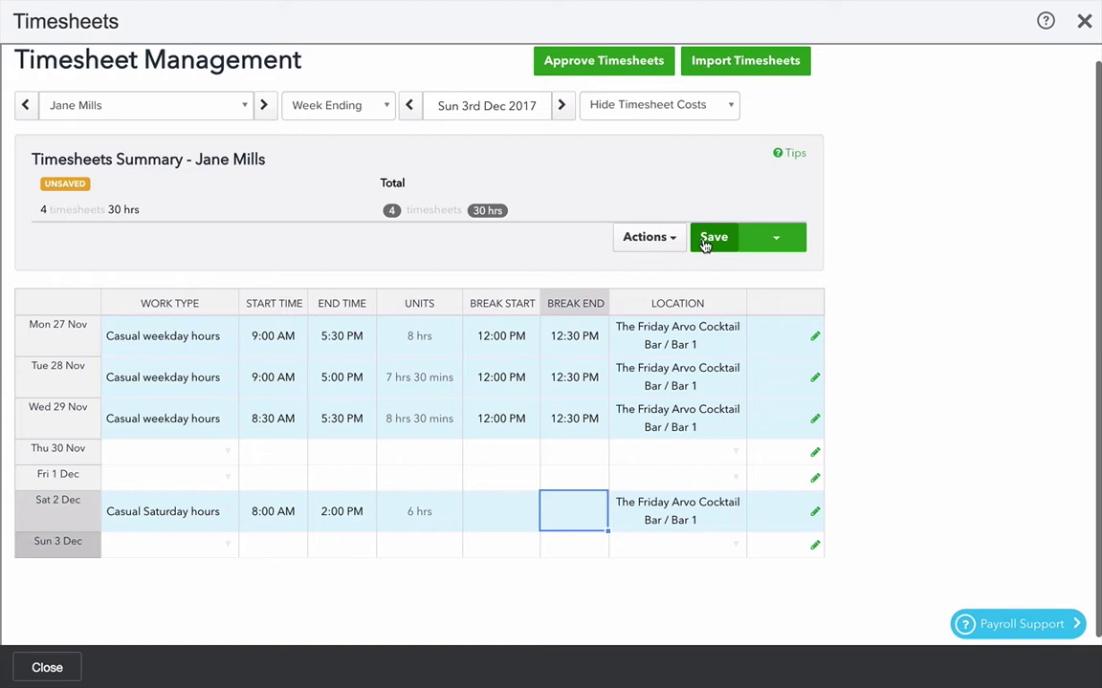
# - Save the week's timesheets without approving them
pyautogui.click(776, 241)
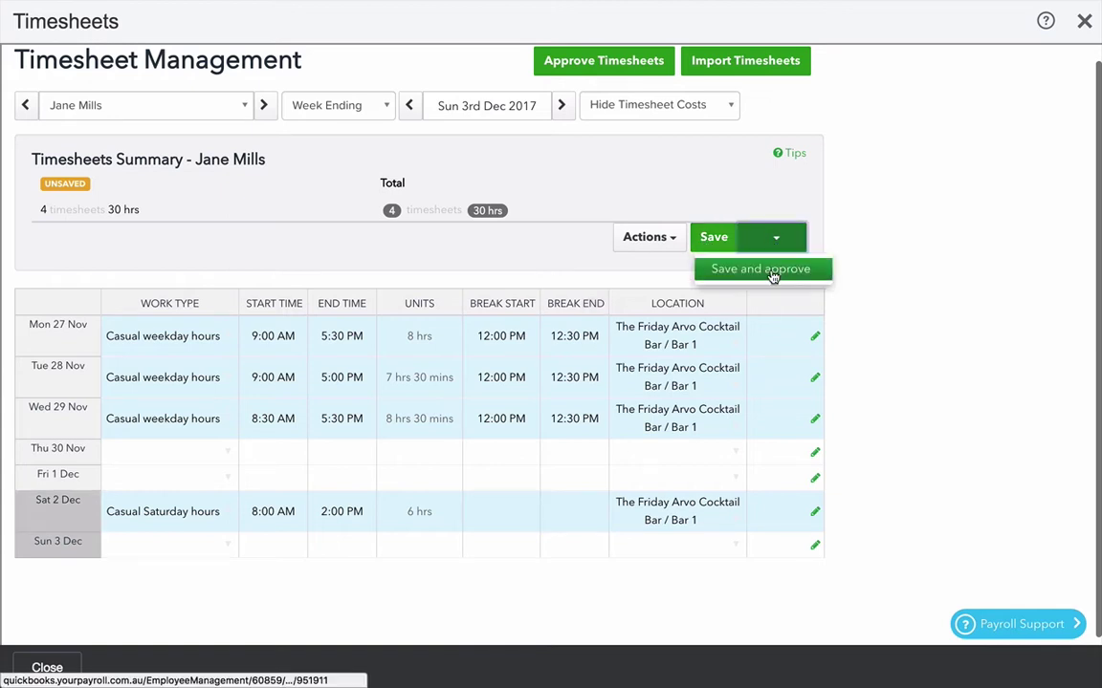
pyautogui.click(715, 238)
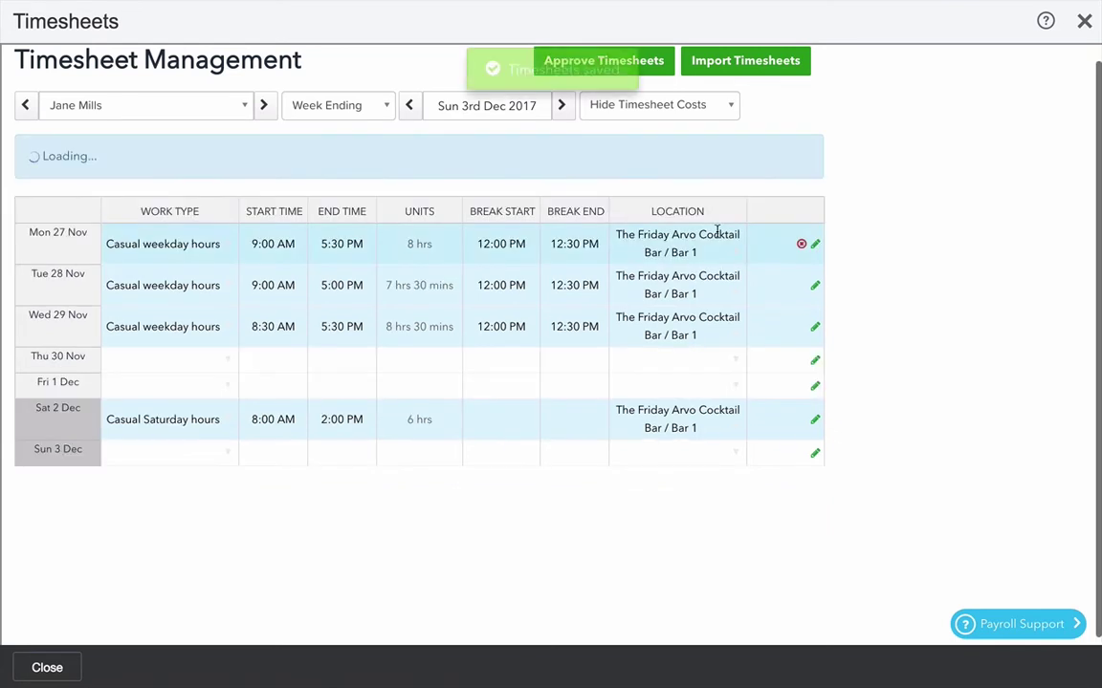
pyautogui.scroll(1, 657, 182)
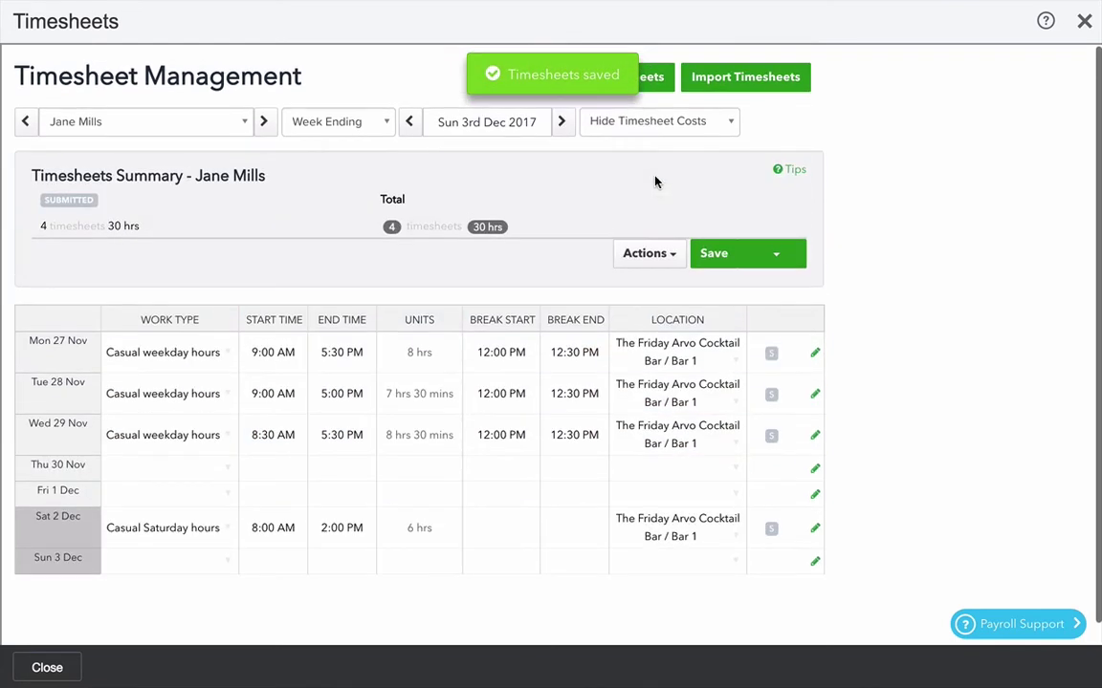
# - Go to the week ending Sun 10th Dec 2017 and copy the timesheets from last week into it
pyautogui.click(564, 126)
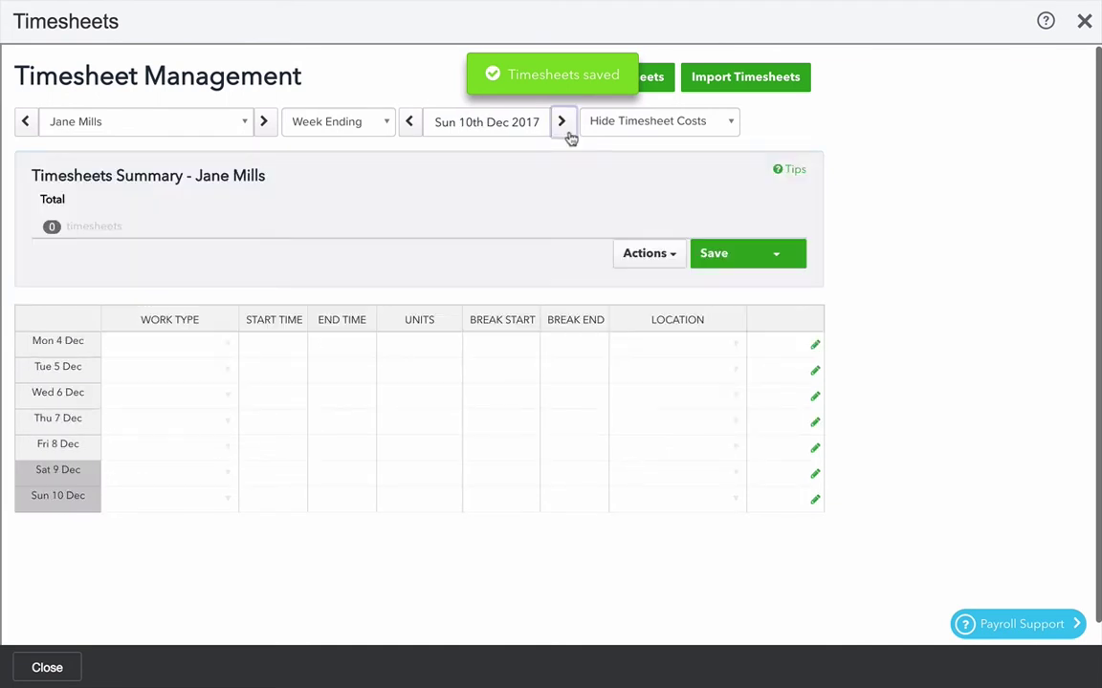
pyautogui.click(669, 258)
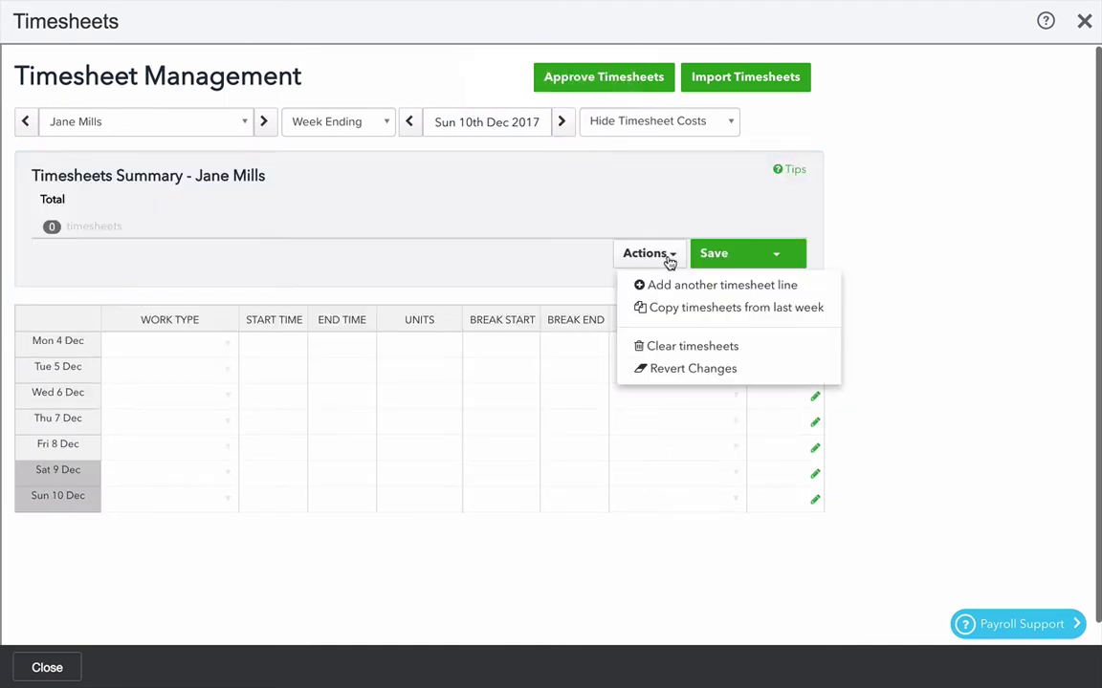
pyautogui.click(677, 311)
pyautogui.scroll(-1, 899, 463)
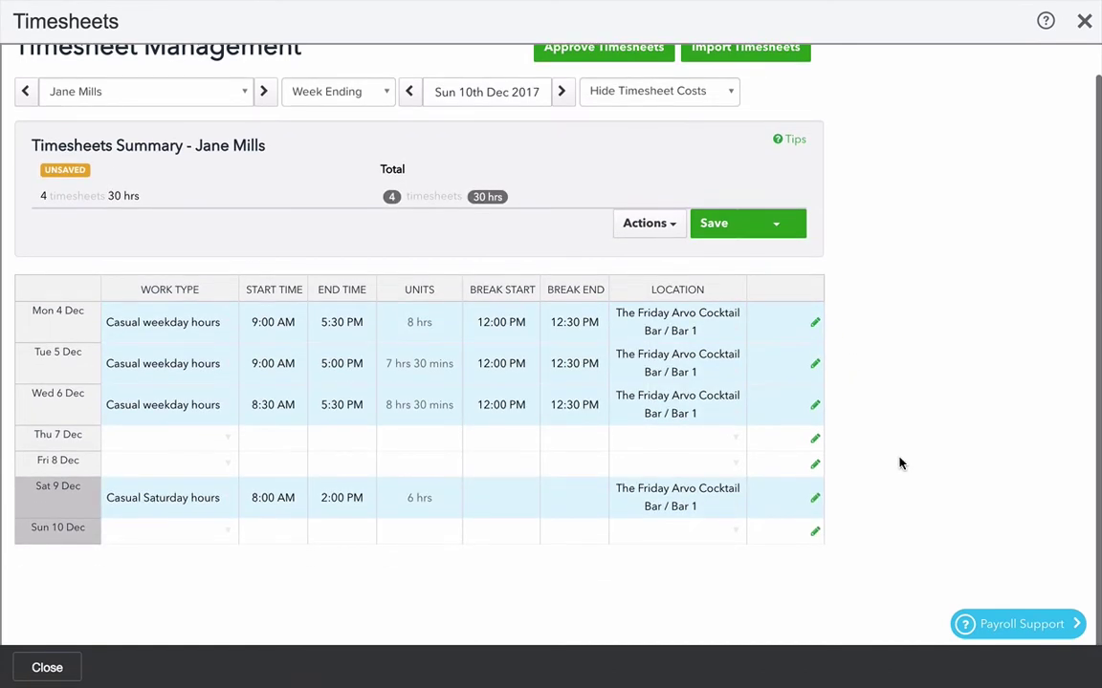
pyautogui.scroll(1, 898, 463)
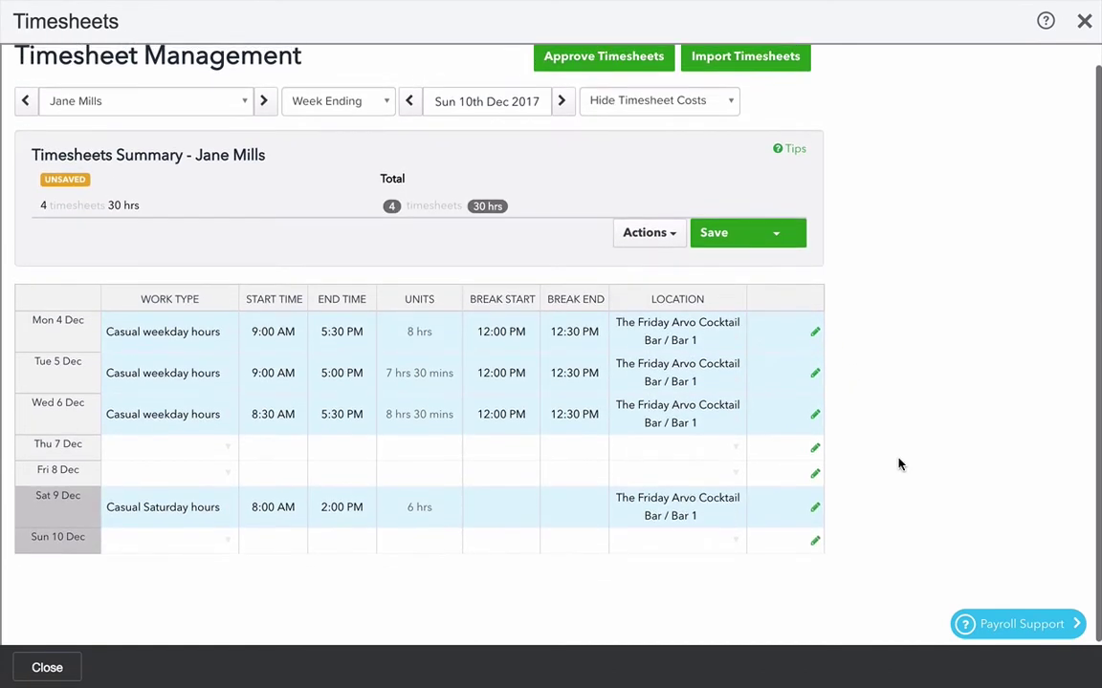
# - Add another timesheet line for Sat 9 Dec
pyautogui.click(646, 233)
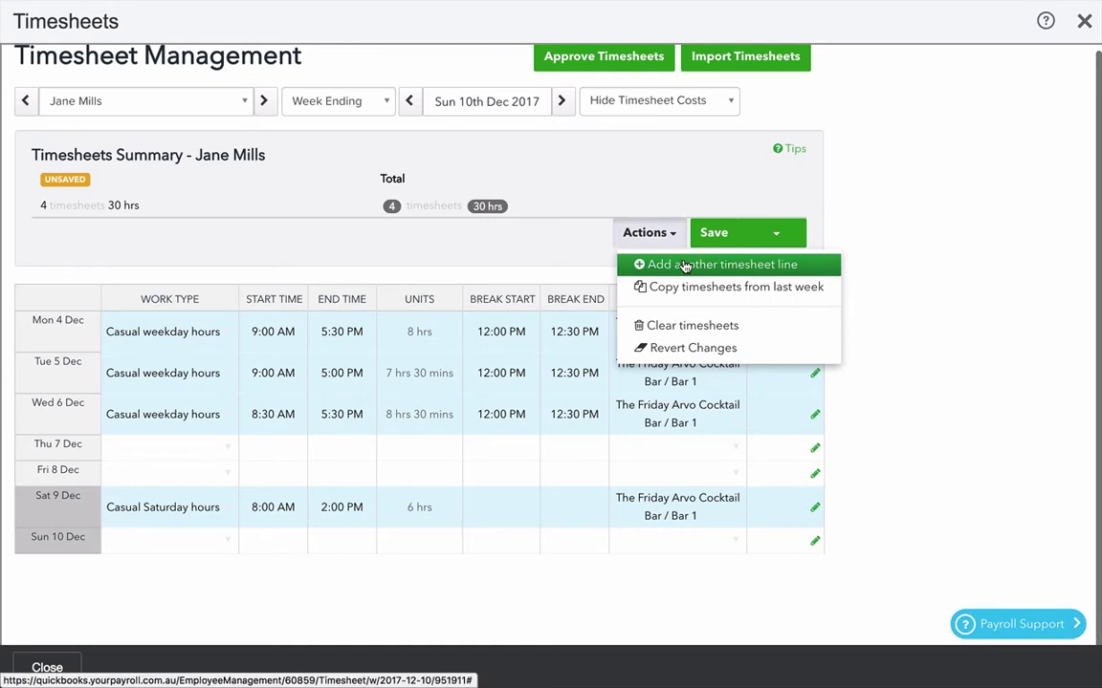
pyautogui.click(685, 266)
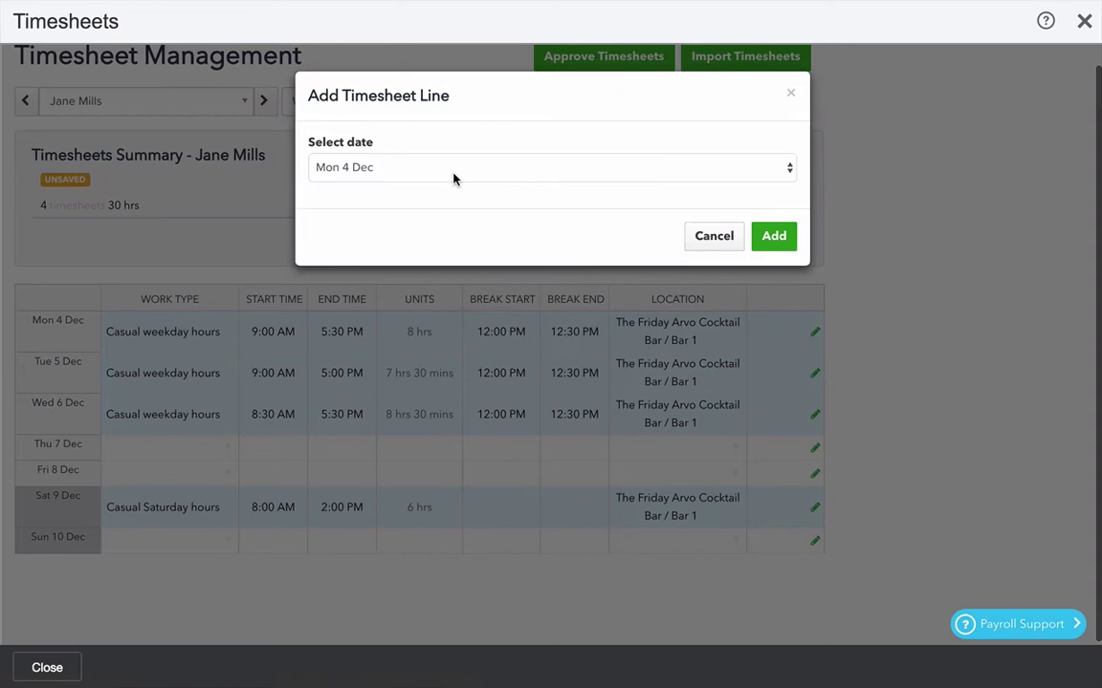
pyautogui.click(453, 179)
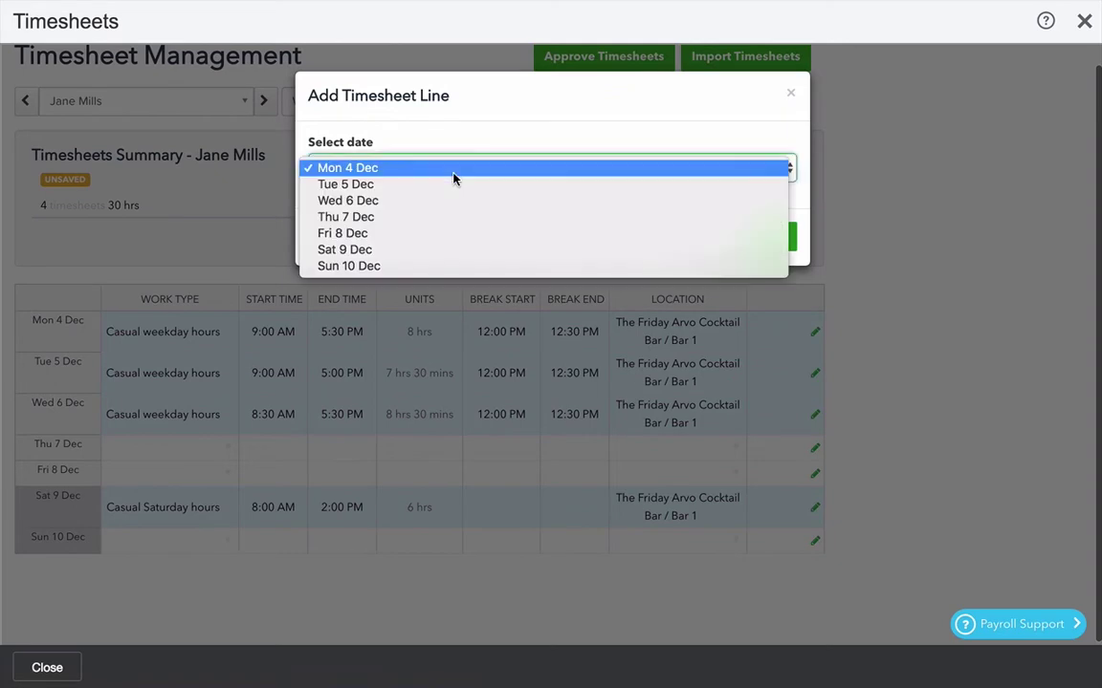
pyautogui.click(426, 253)
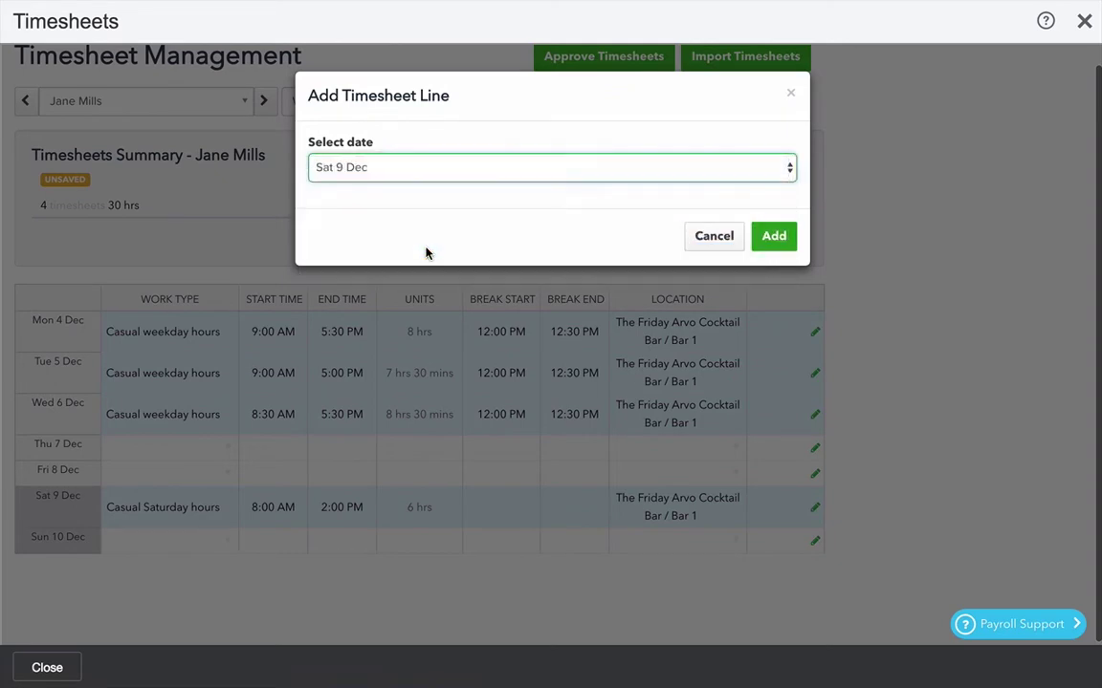
pyautogui.click(780, 240)
# - Set the new Sat 9 Dec line to Casual Saturday hours from 2:00 PM to 4:00 PM
pyautogui.click(170, 545)
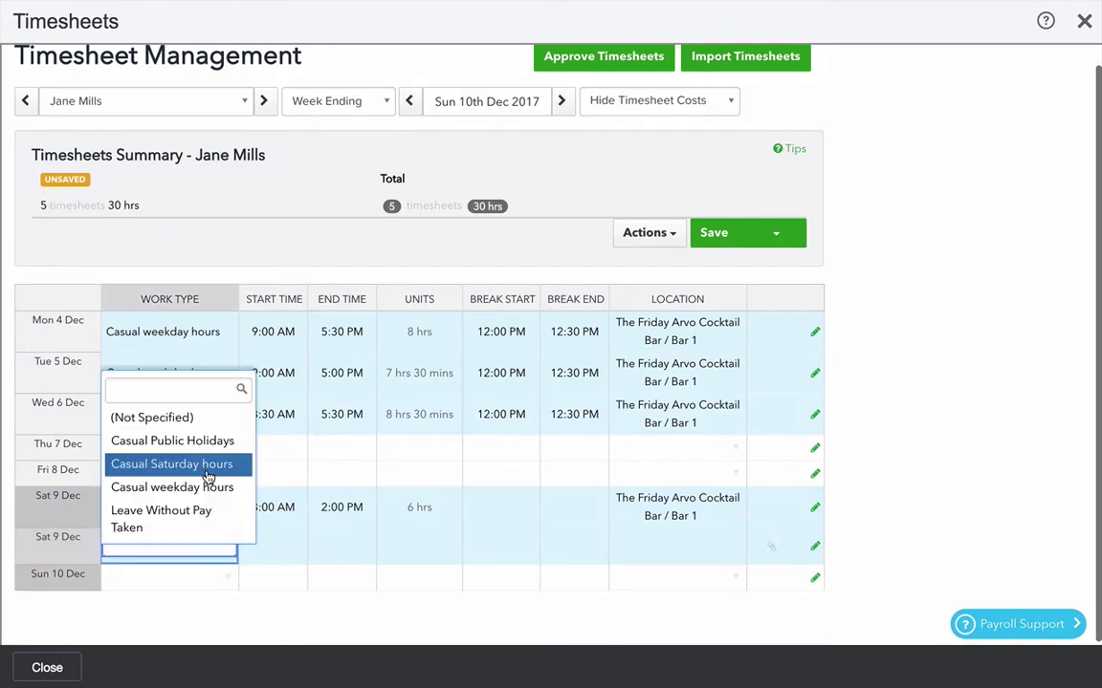
pyautogui.click(206, 469)
pyautogui.click(284, 544)
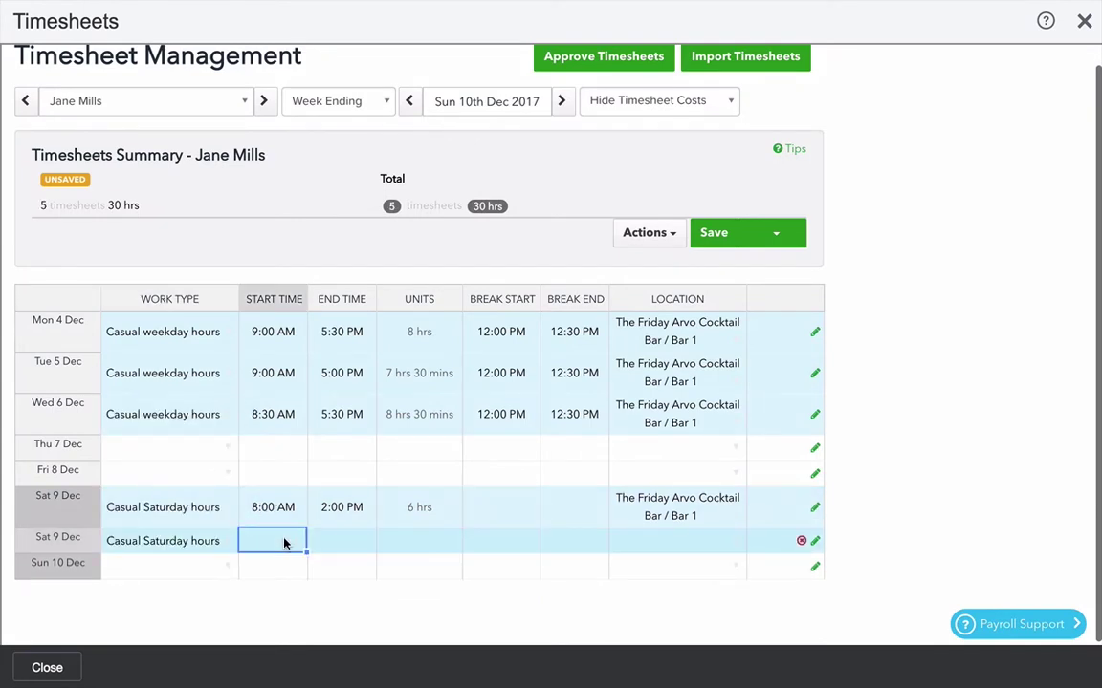
pyautogui.write('2p')
pyautogui.press('Tab')
pyautogui.write('4p')
pyautogui.press('Tab')
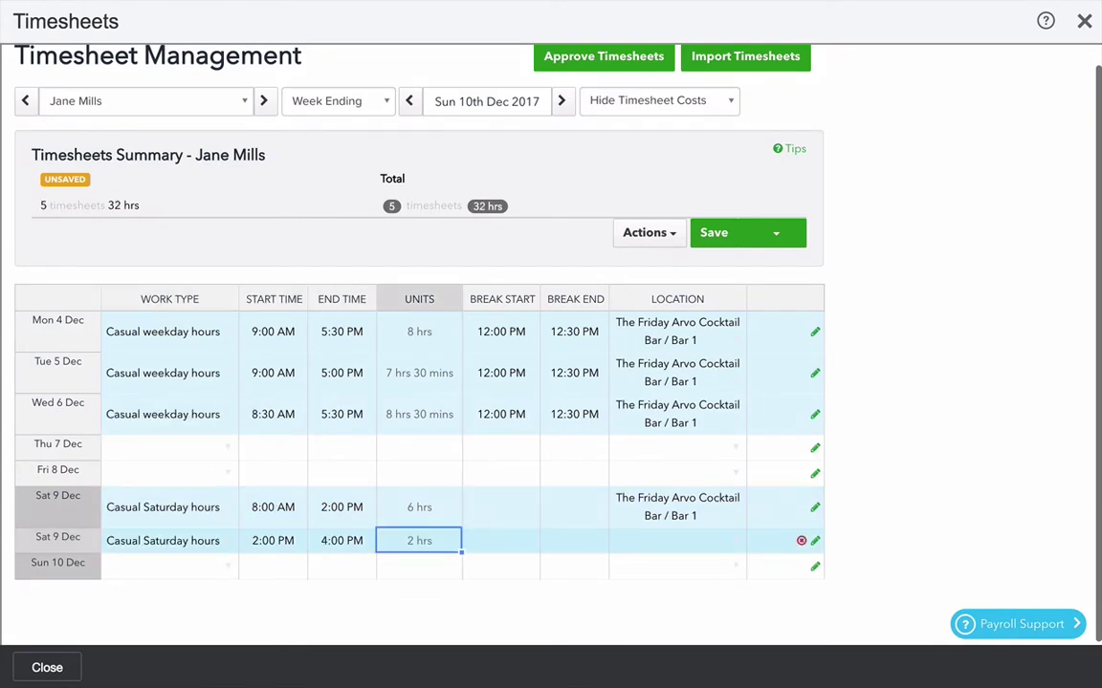
# - Set the new line's location to The Friday Arvo Cocktail Bar / Front of house and save the week's timesheets
pyautogui.press('Tab')
pyautogui.press('Tab')
pyautogui.press('Tab')
pyautogui.write('front')
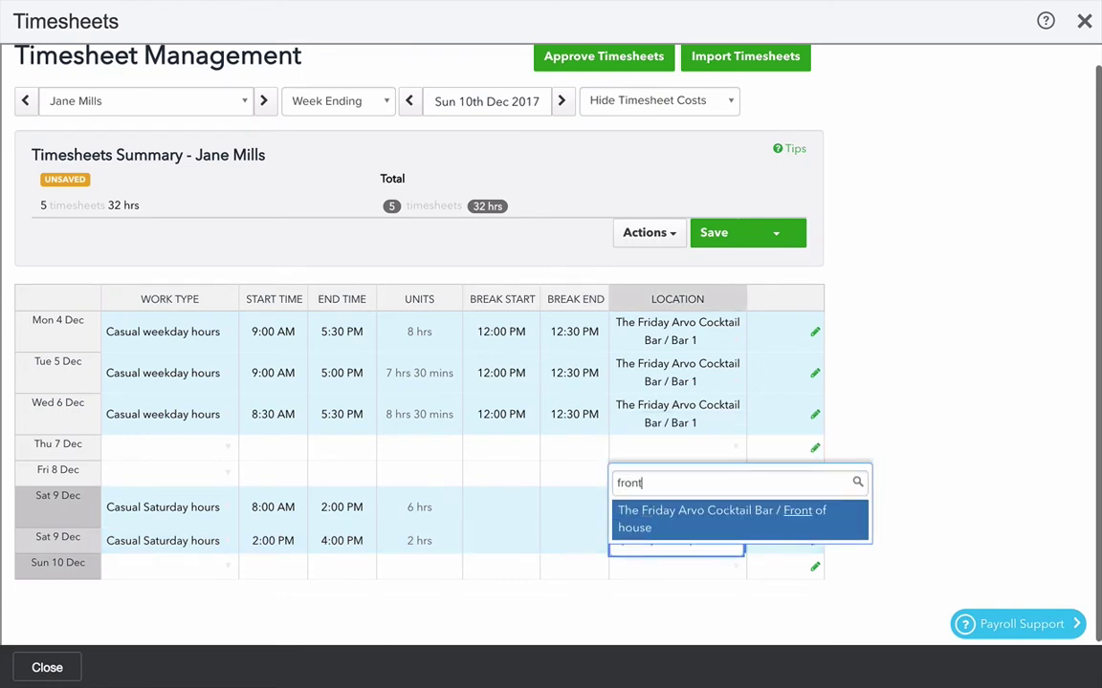
pyautogui.press('Return')
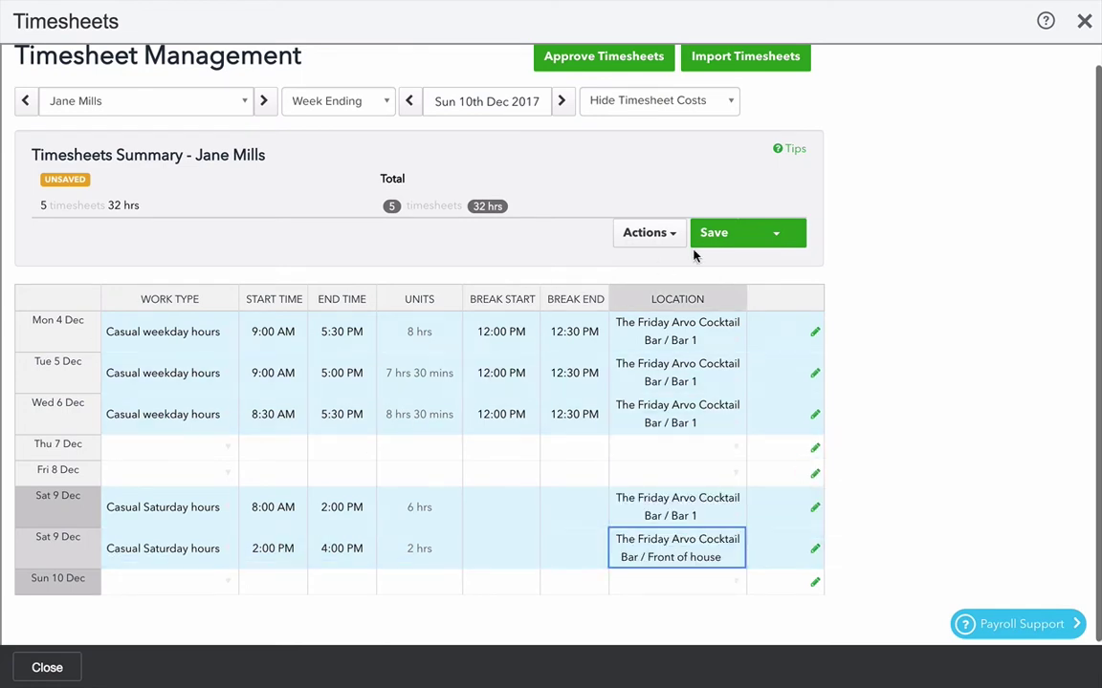
pyautogui.click(713, 235)
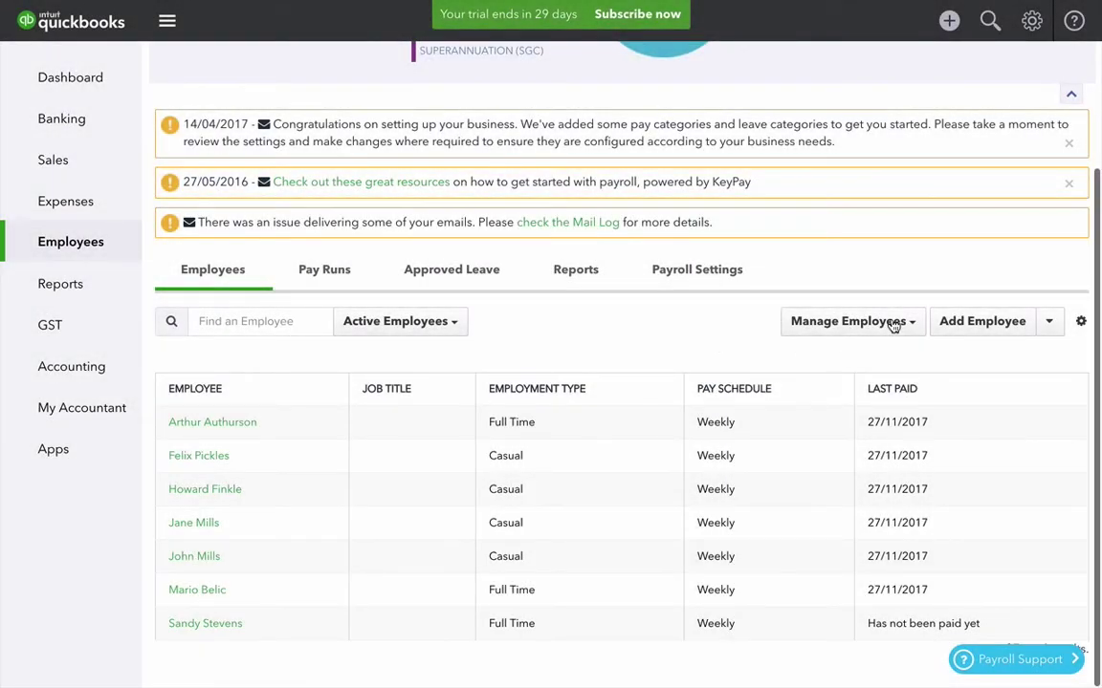
# - Open the timesheet approval page from the employee management options and bring up the submitted timesheets
pyautogui.click(894, 324)
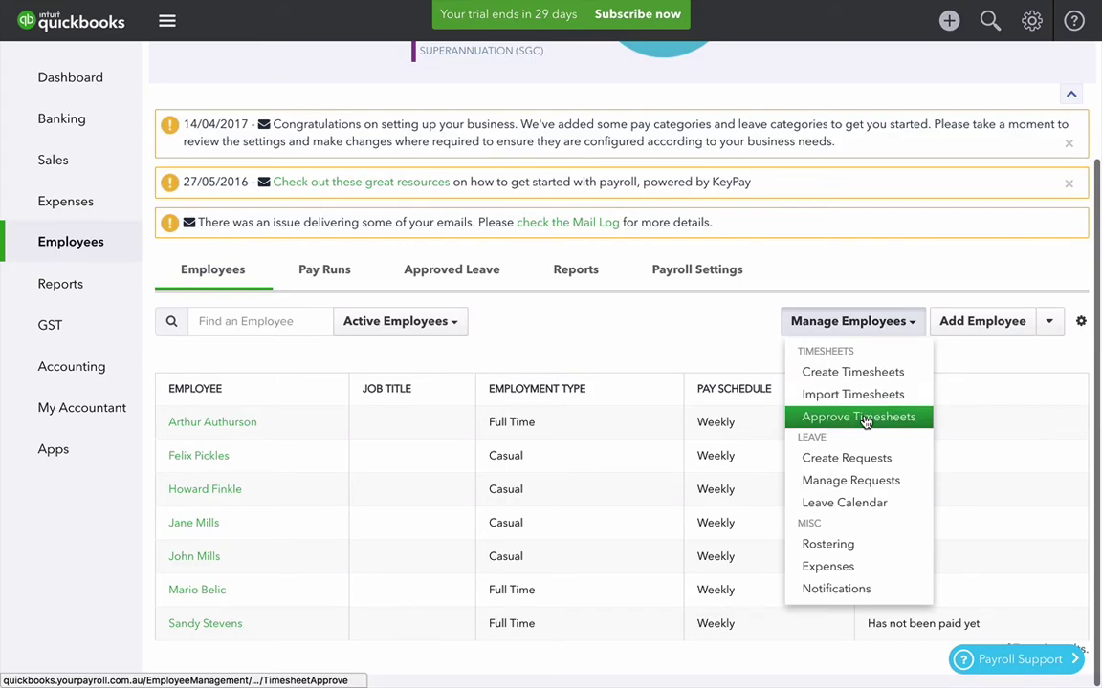
pyautogui.click(865, 422)
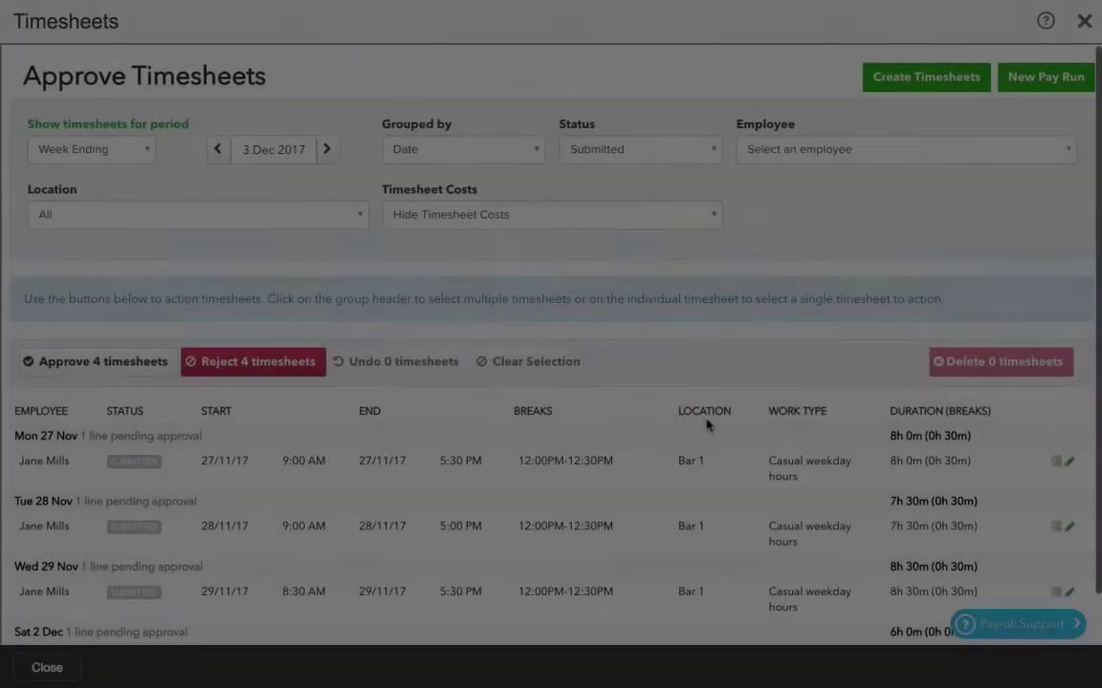
pyautogui.scroll(-1, 660, 471)
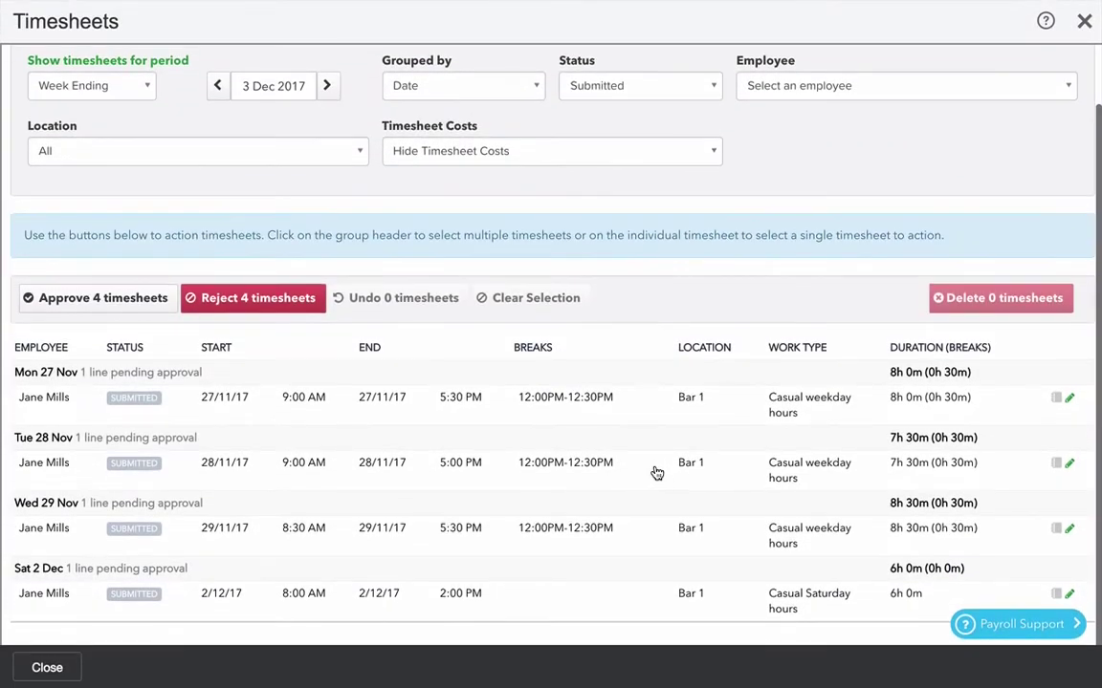
# - Group the submitted timesheets by employee and by location, and return the grouping to Date
pyautogui.click(497, 85)
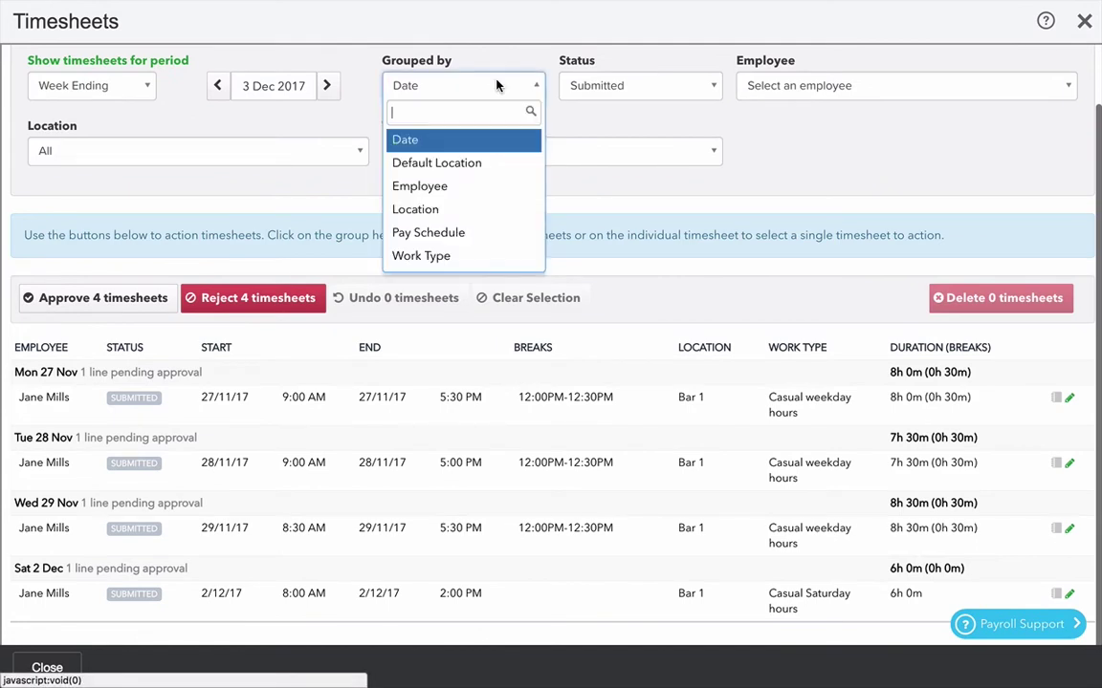
pyautogui.click(438, 185)
pyautogui.click(483, 117)
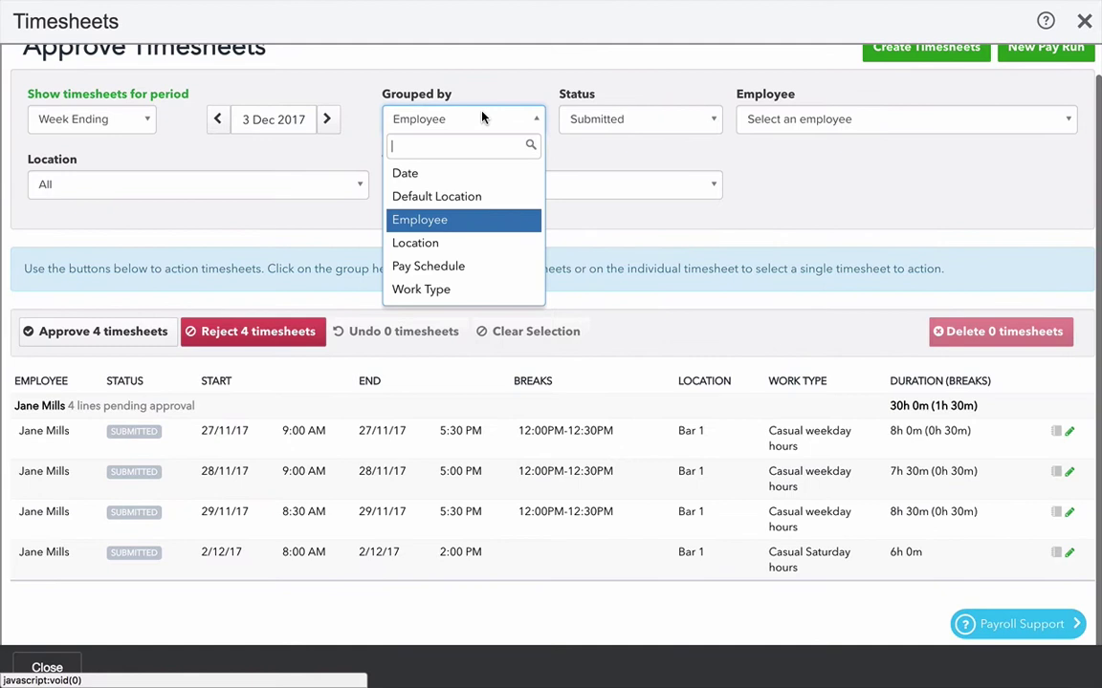
pyautogui.click(458, 245)
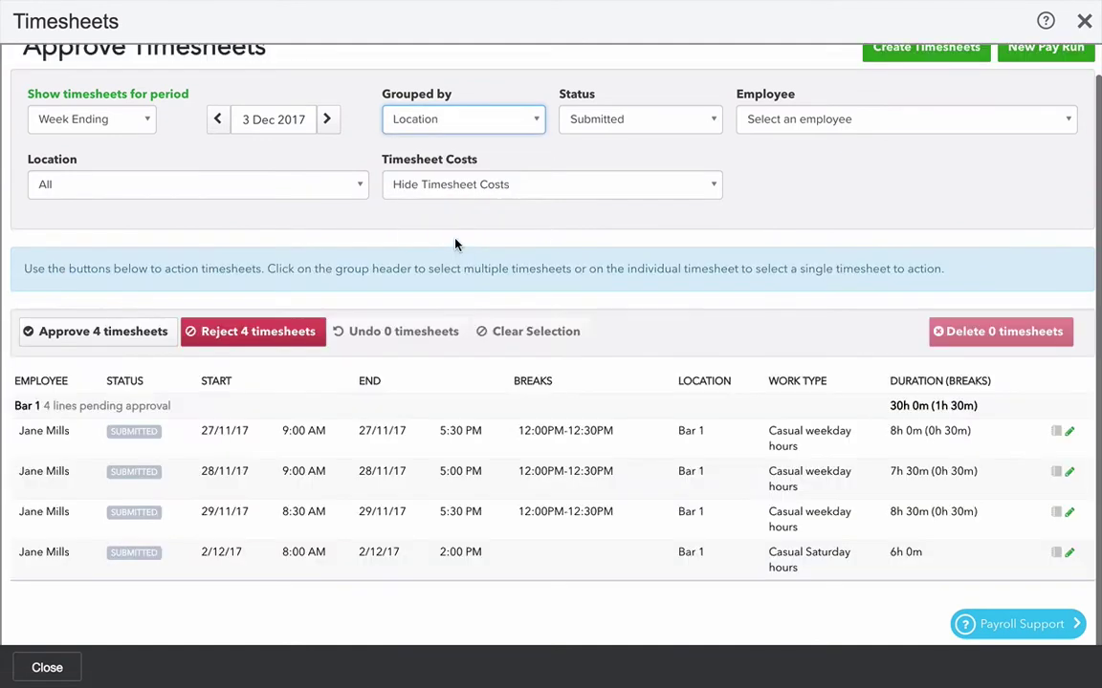
pyautogui.press('Down')
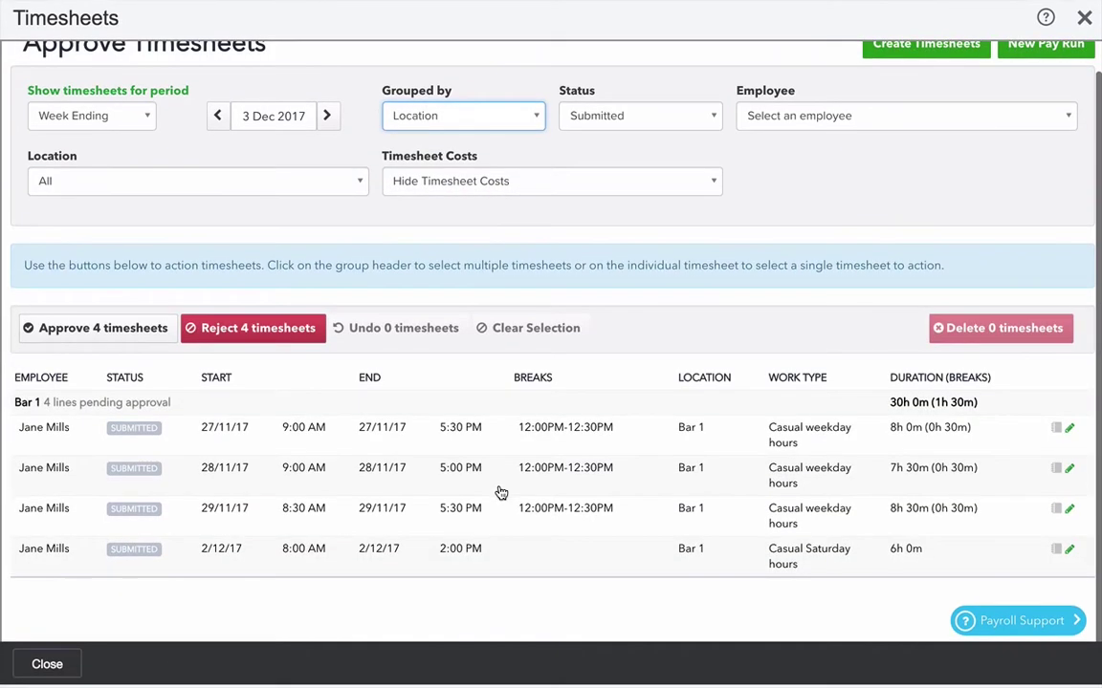
pyautogui.scroll(-1, 765, 160)
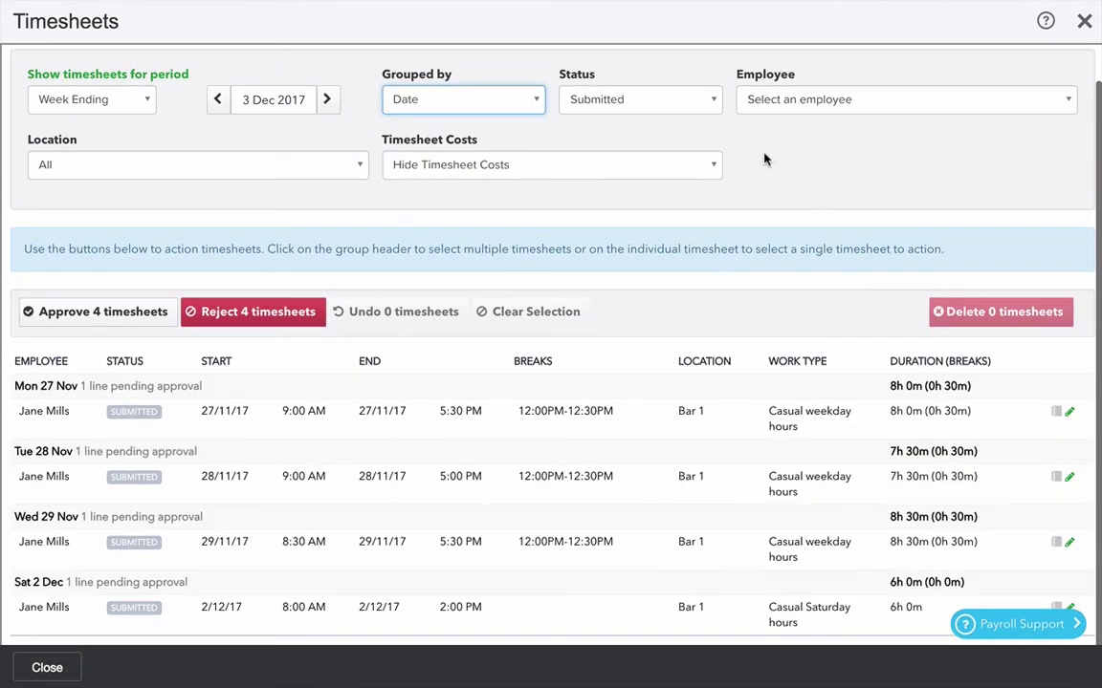
pyautogui.click(662, 105)
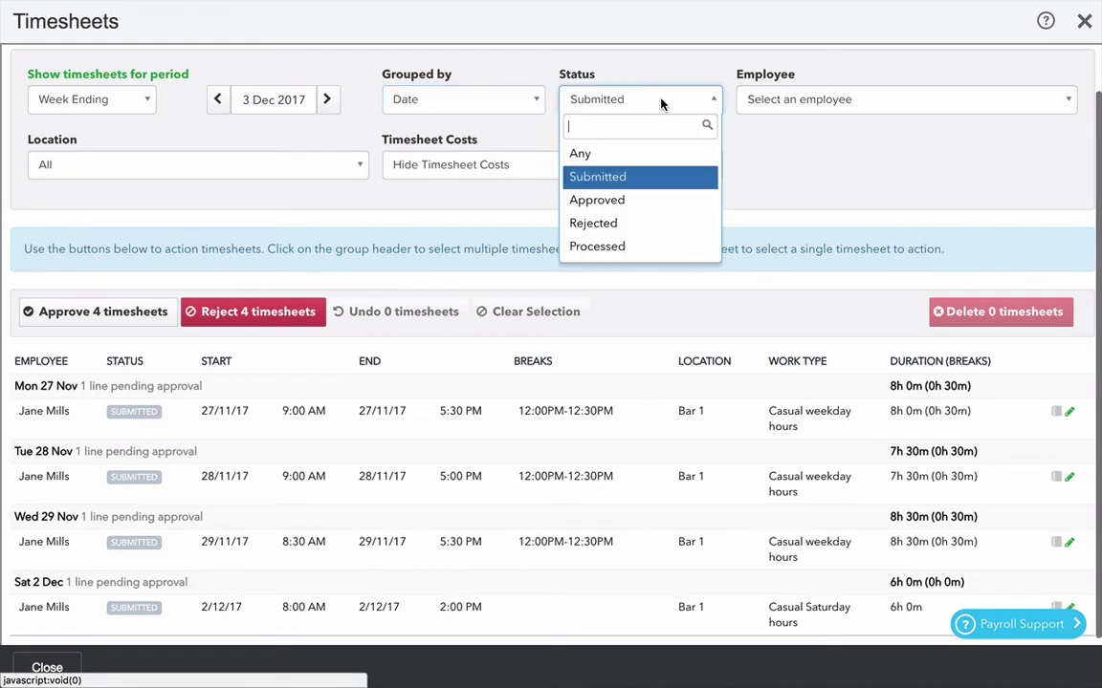
pyautogui.click(841, 189)
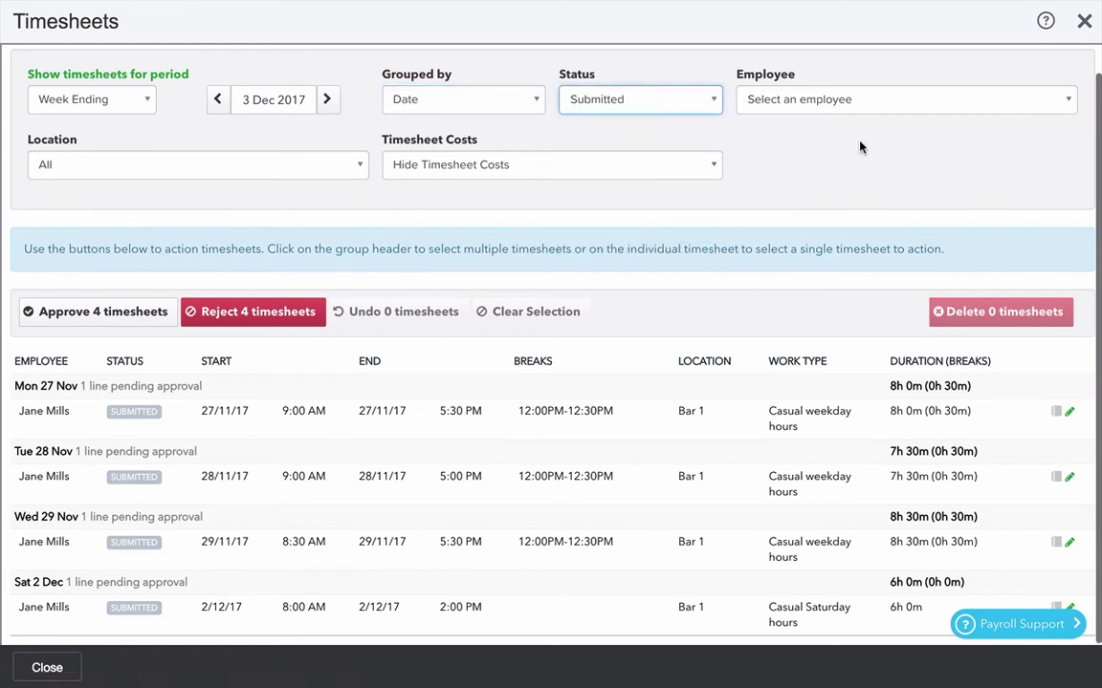
pyautogui.click(241, 172)
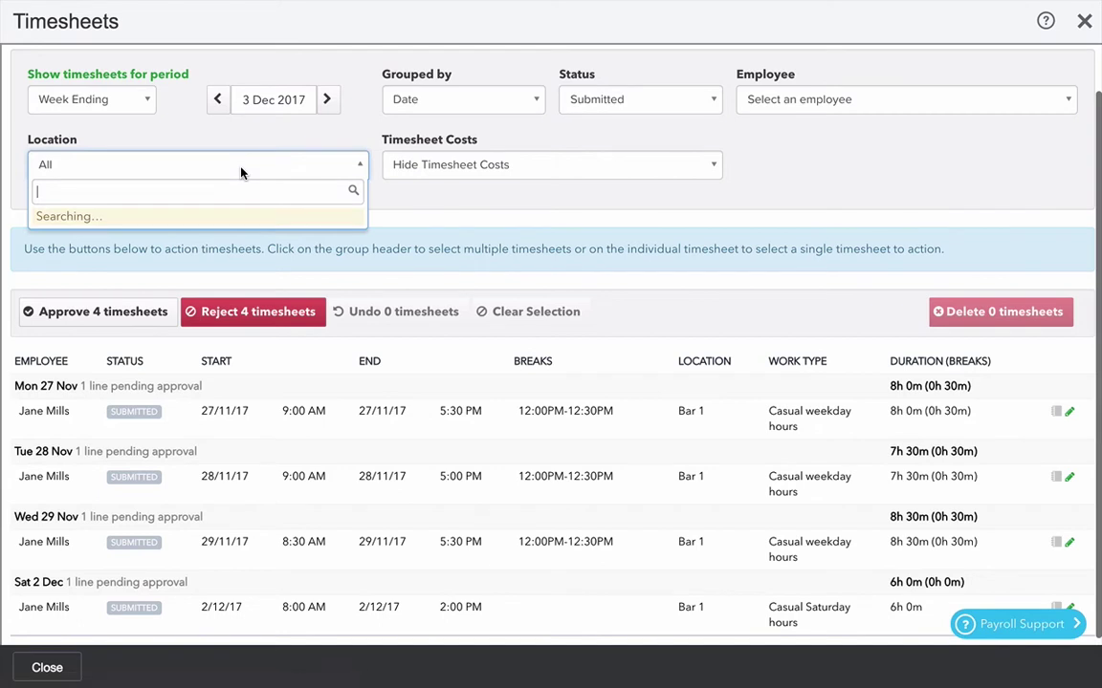
pyautogui.click(803, 180)
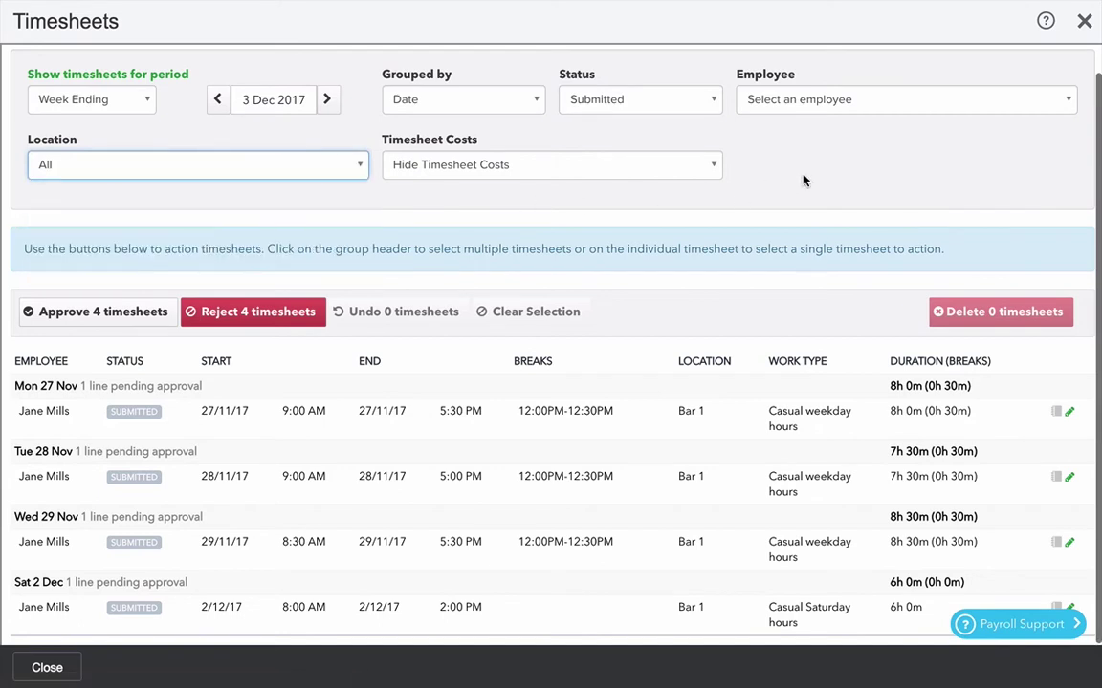
# - Show the timesheet costs, and view the Mon 27 Nov timesheet's edit details without changing anything
pyautogui.click(599, 173)
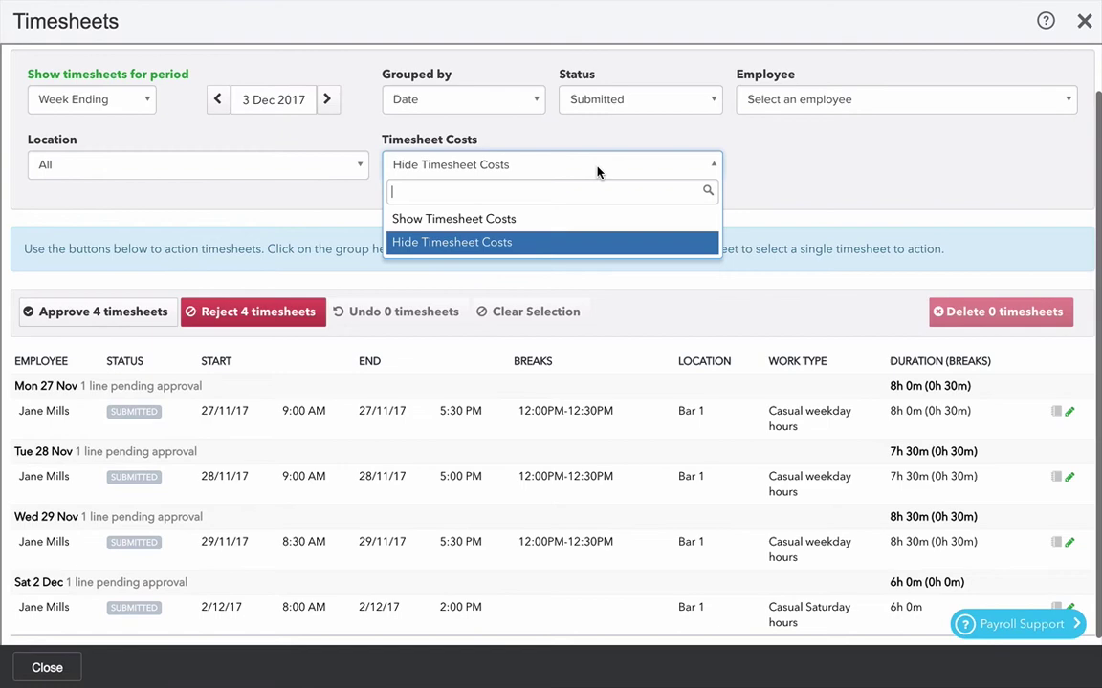
pyautogui.click(498, 220)
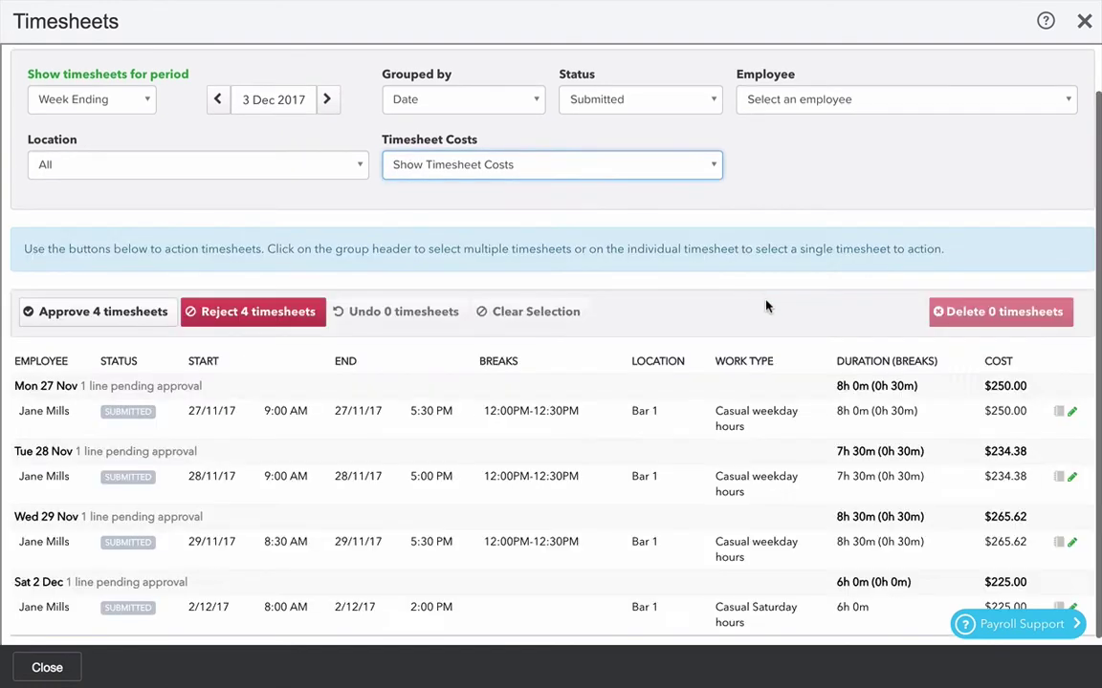
pyautogui.scroll(-1, 806, 465)
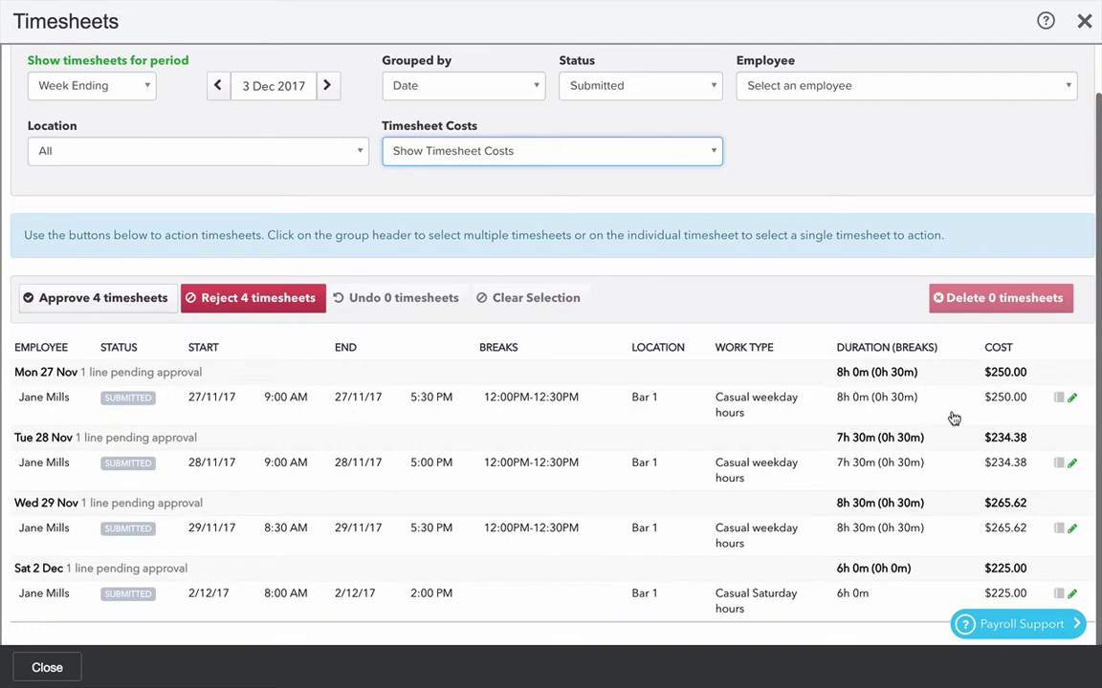
pyautogui.click(1073, 400)
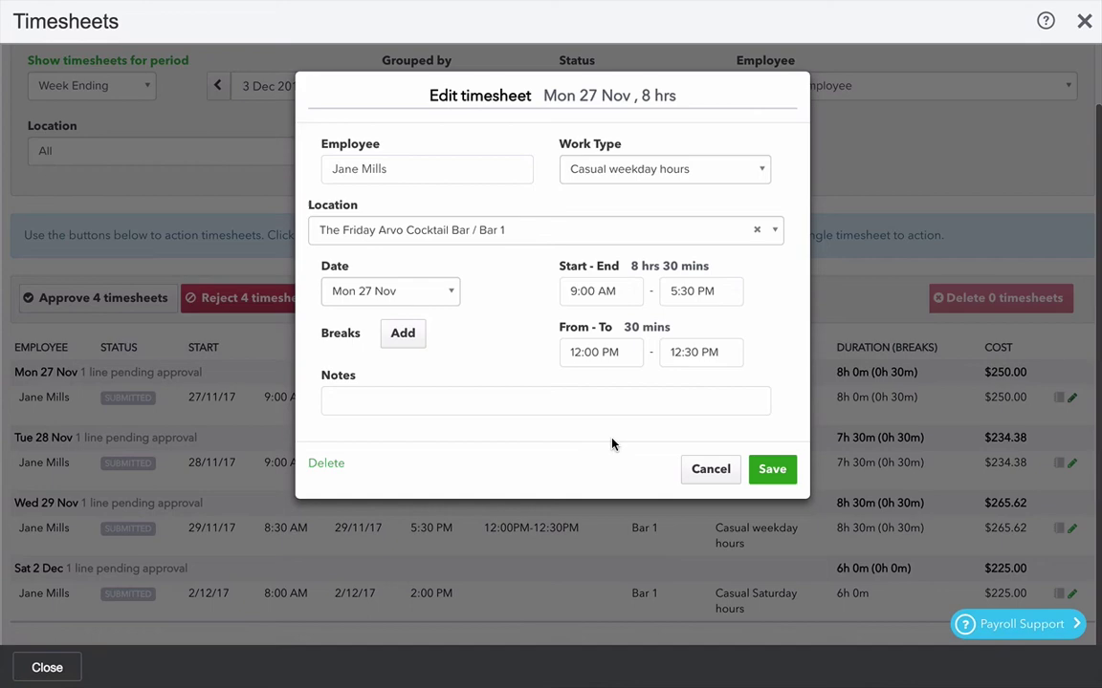
pyautogui.click(713, 471)
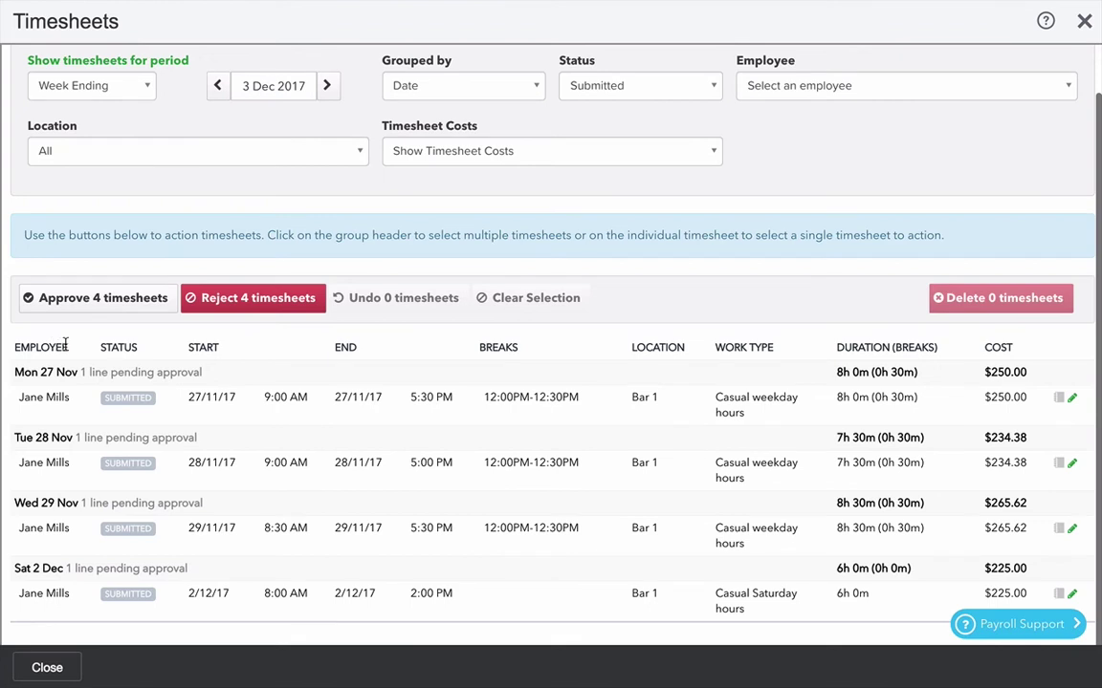
# - Approve the timesheets for Mon 27 Nov, Tue 28 Nov and Sat 2 Dec together
pyautogui.click(47, 372)
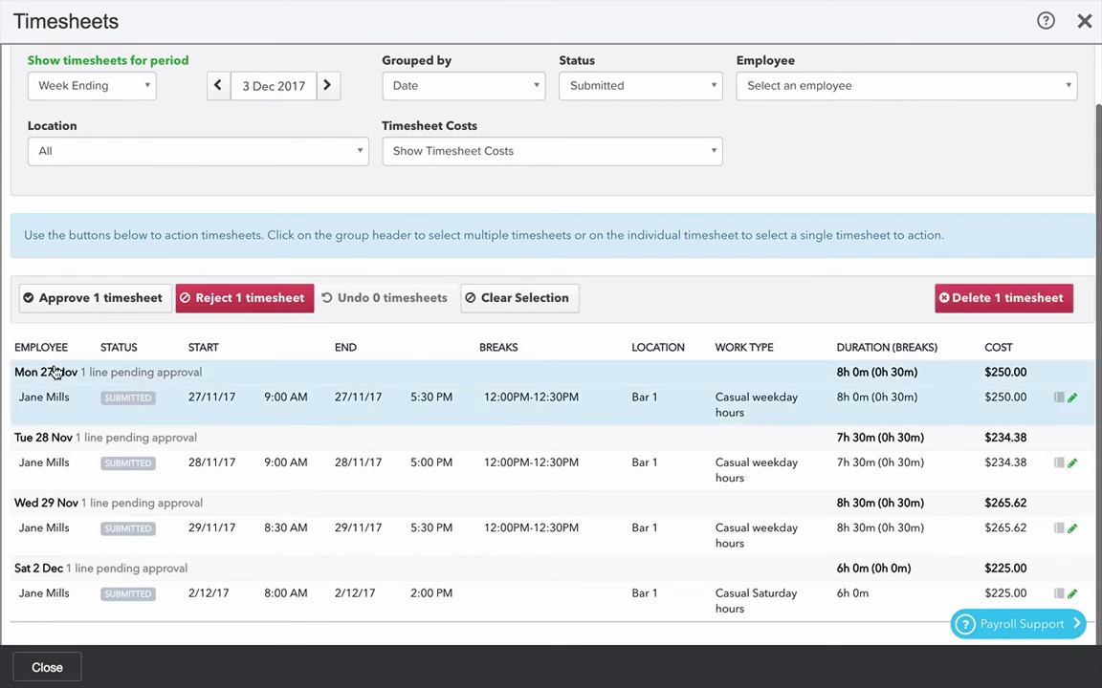
pyautogui.click(48, 437)
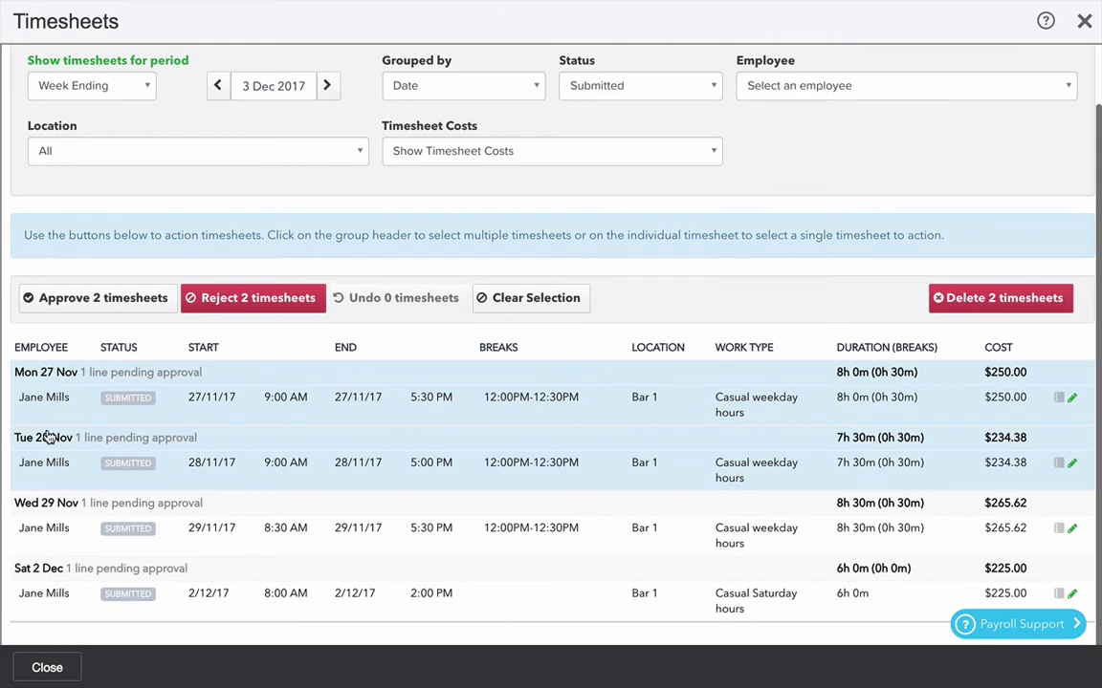
pyautogui.click(35, 568)
pyautogui.click(121, 304)
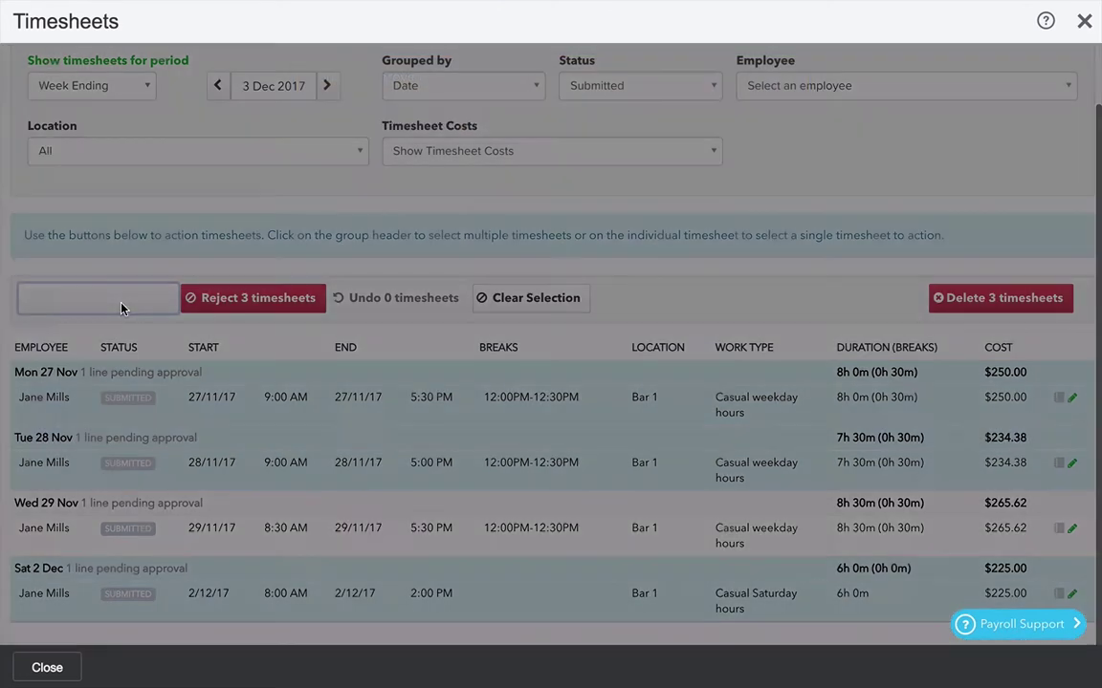
pyautogui.click(777, 188)
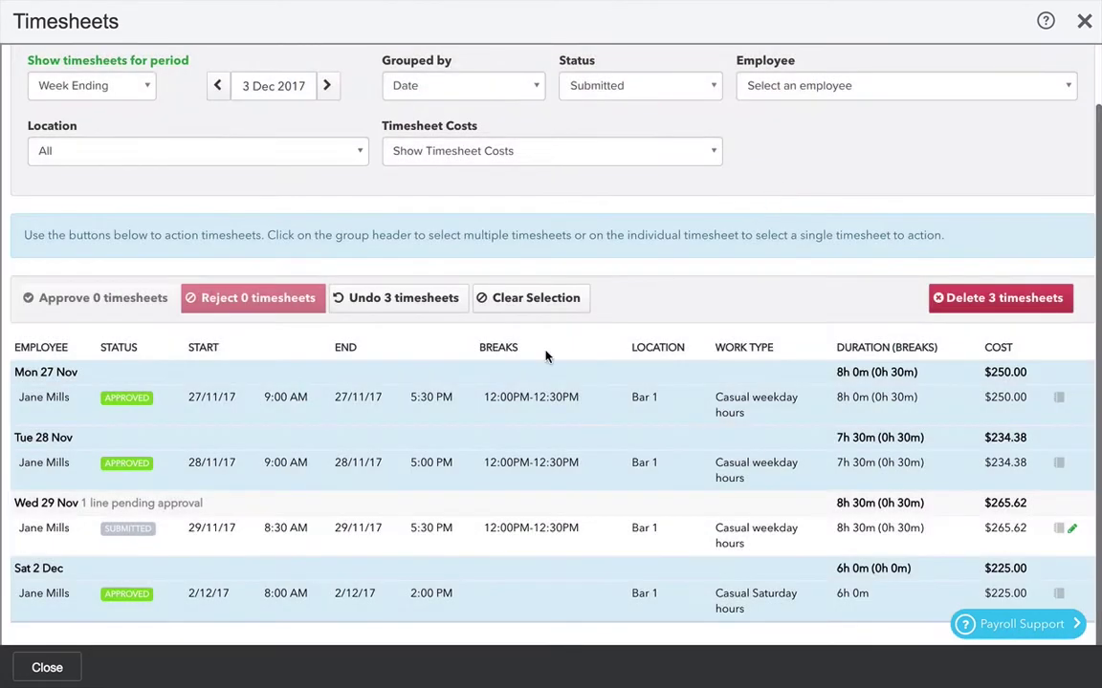
# - Reject the submitted timesheet for Wed 29 Nov and confirm the rejection
pyautogui.click(77, 533)
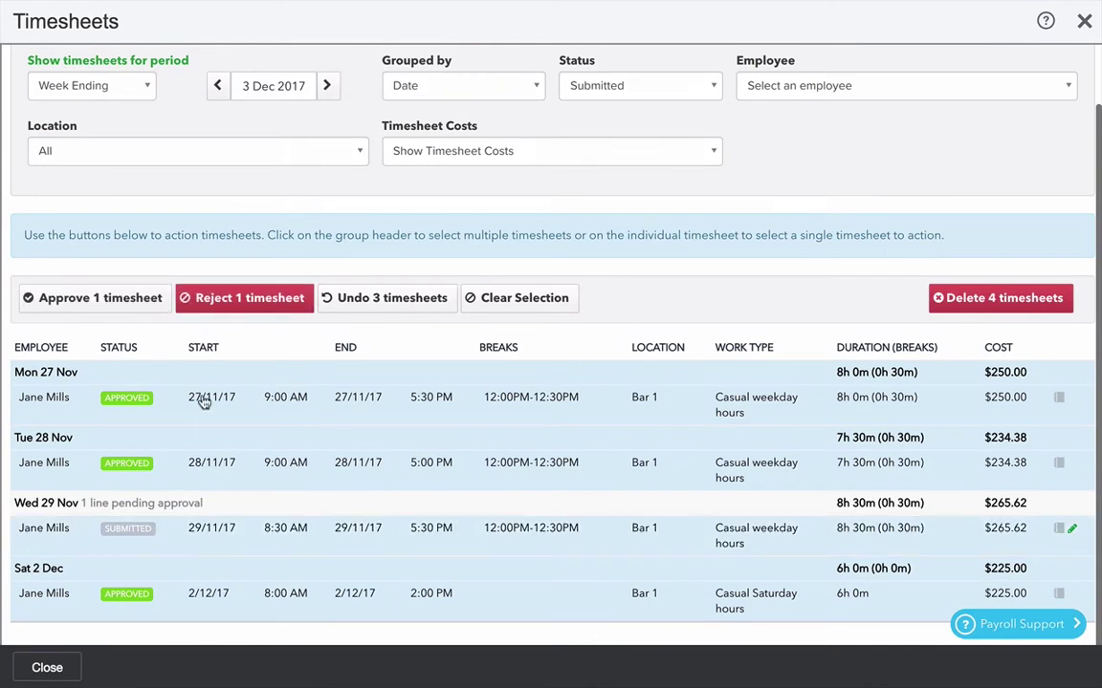
pyautogui.click(258, 298)
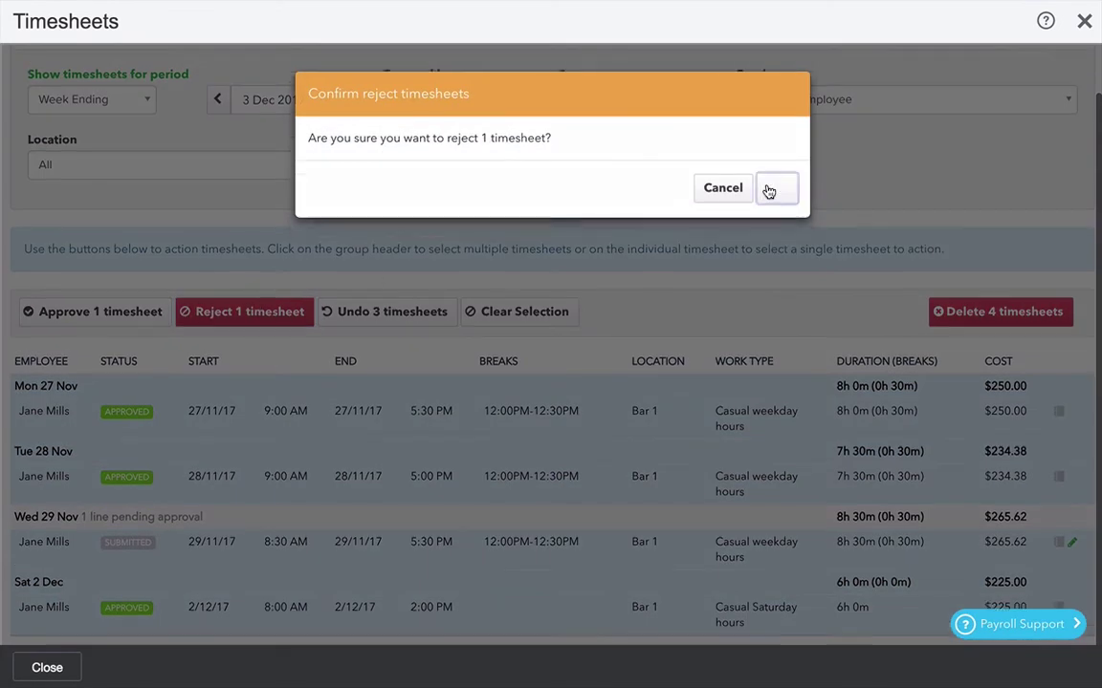
pyautogui.click(773, 187)
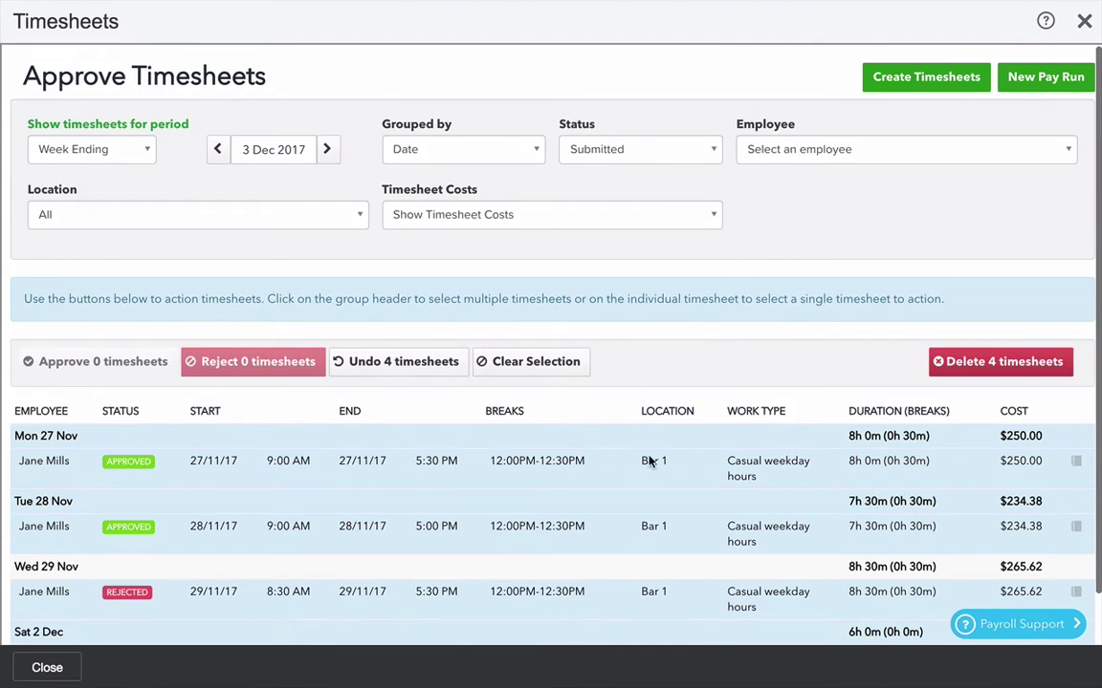
pyautogui.scroll(-2, 644, 562)
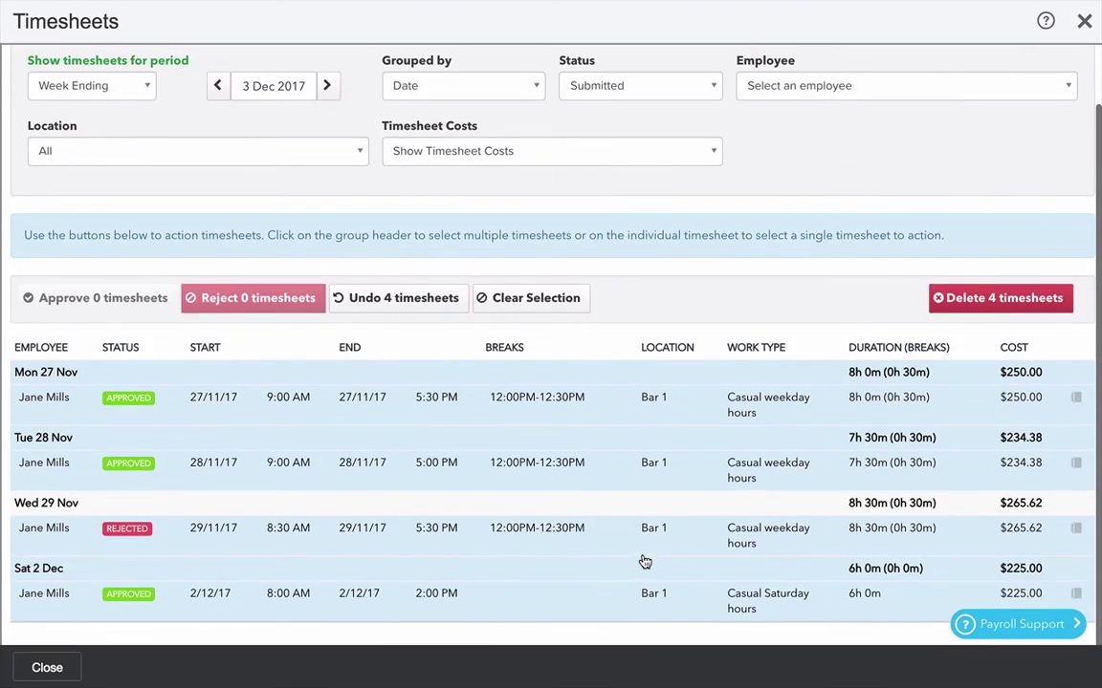
# - Open a new leave request form from the employee management options on the Employees page
pyautogui.scroll(2, 737, 416)
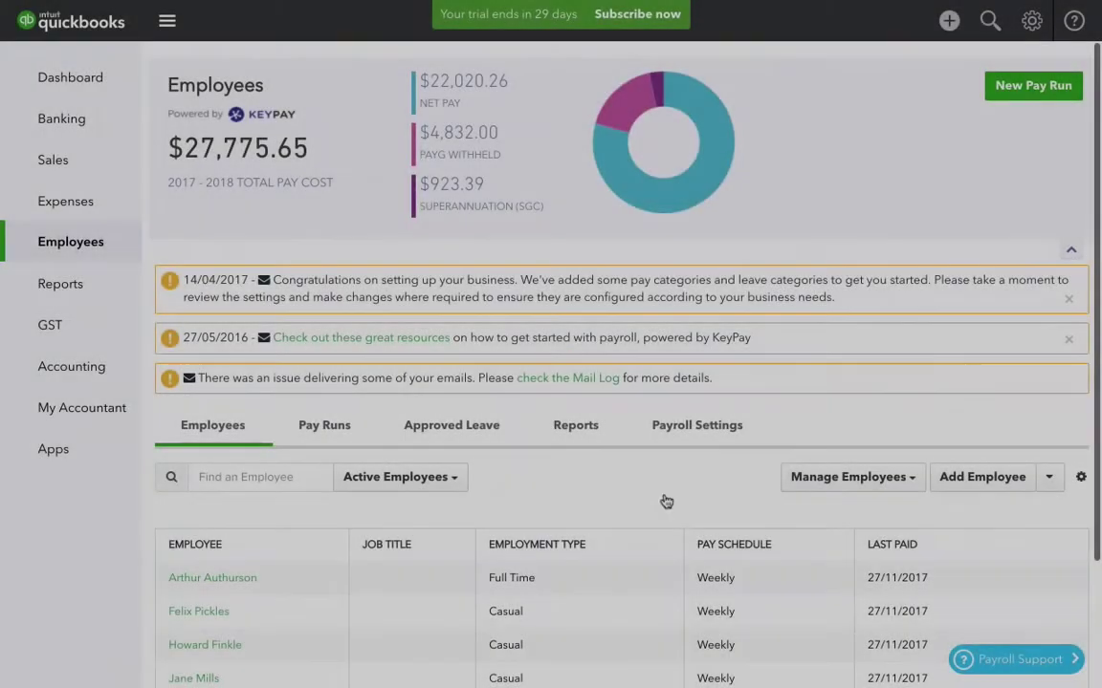
pyautogui.scroll(-2, 667, 507)
pyautogui.scroll(-1, 670, 516)
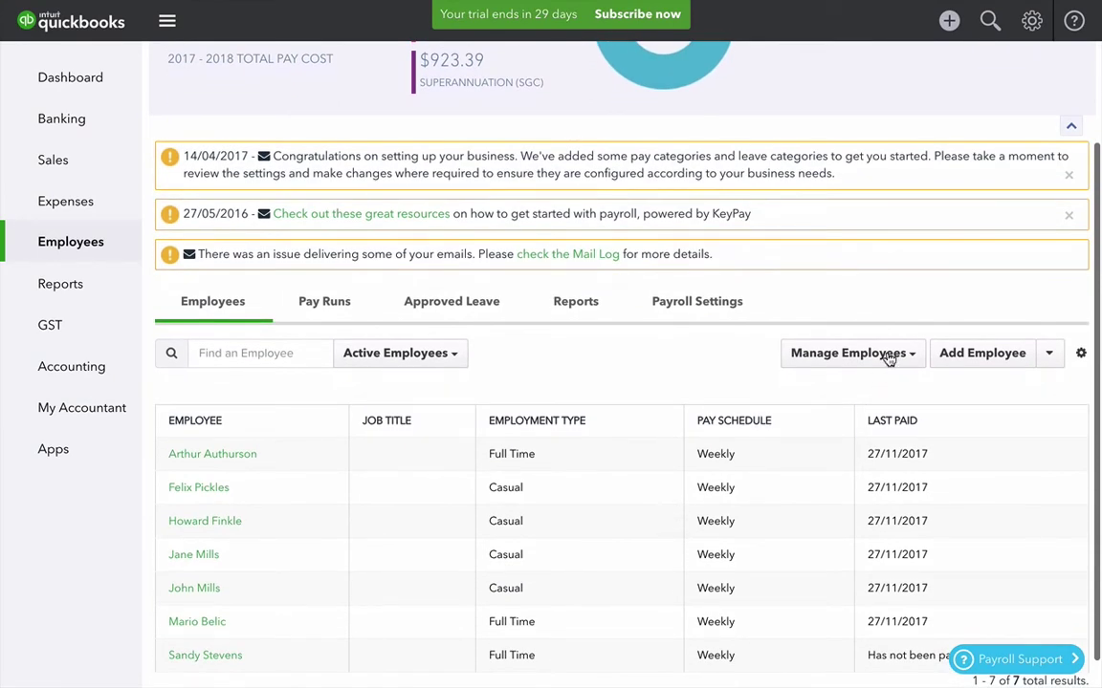
pyautogui.click(889, 355)
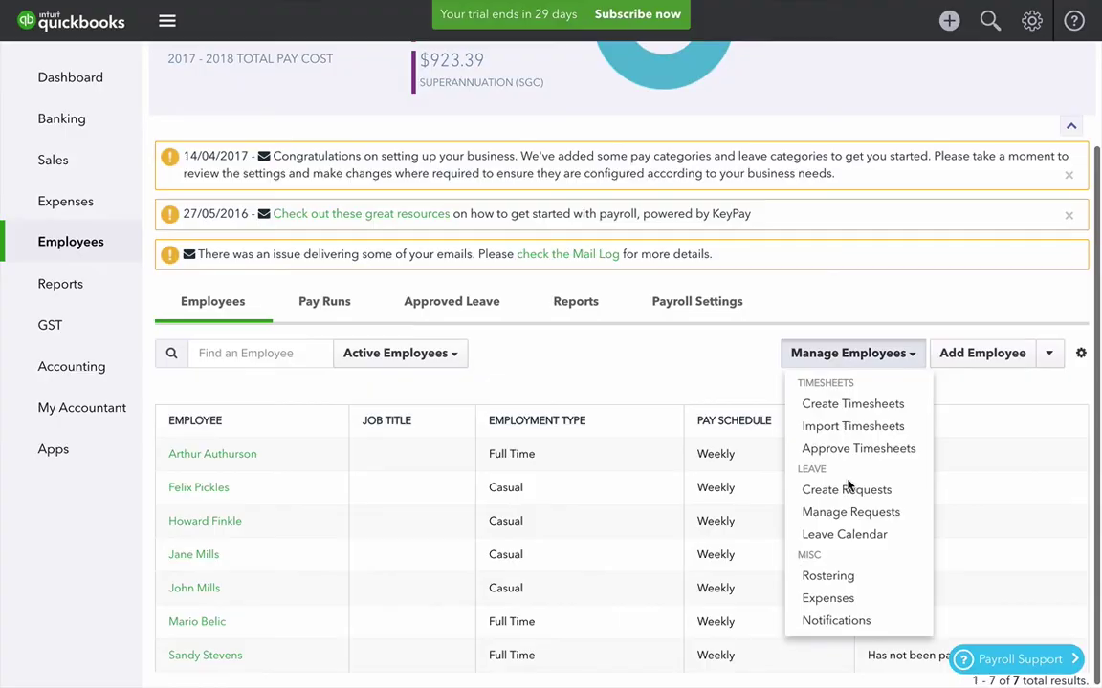
pyautogui.click(847, 492)
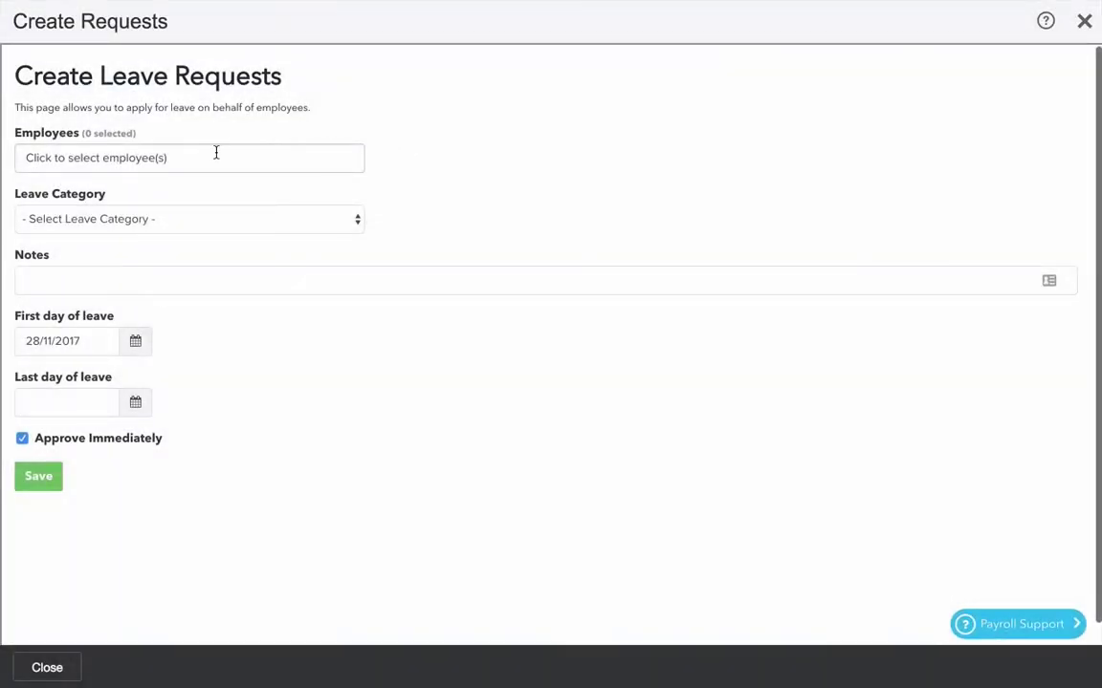
# - Select the sixth listed employee for the leave request and set the leave category to Annual Leave
pyautogui.click(216, 154)
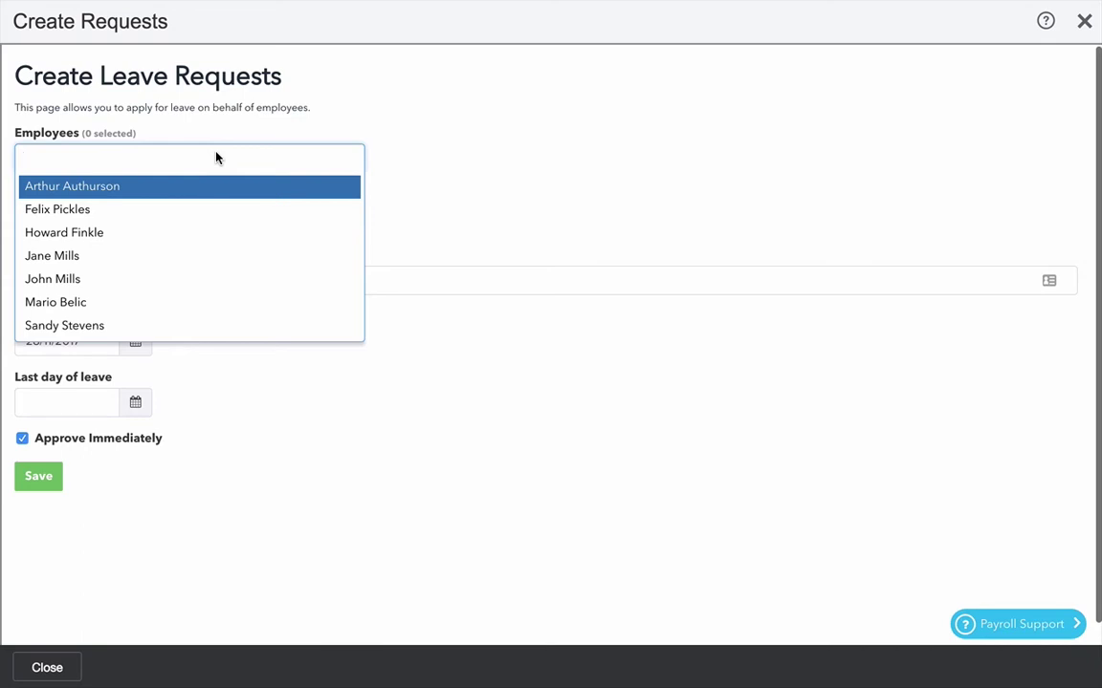
pyautogui.click(143, 306)
pyautogui.click(140, 221)
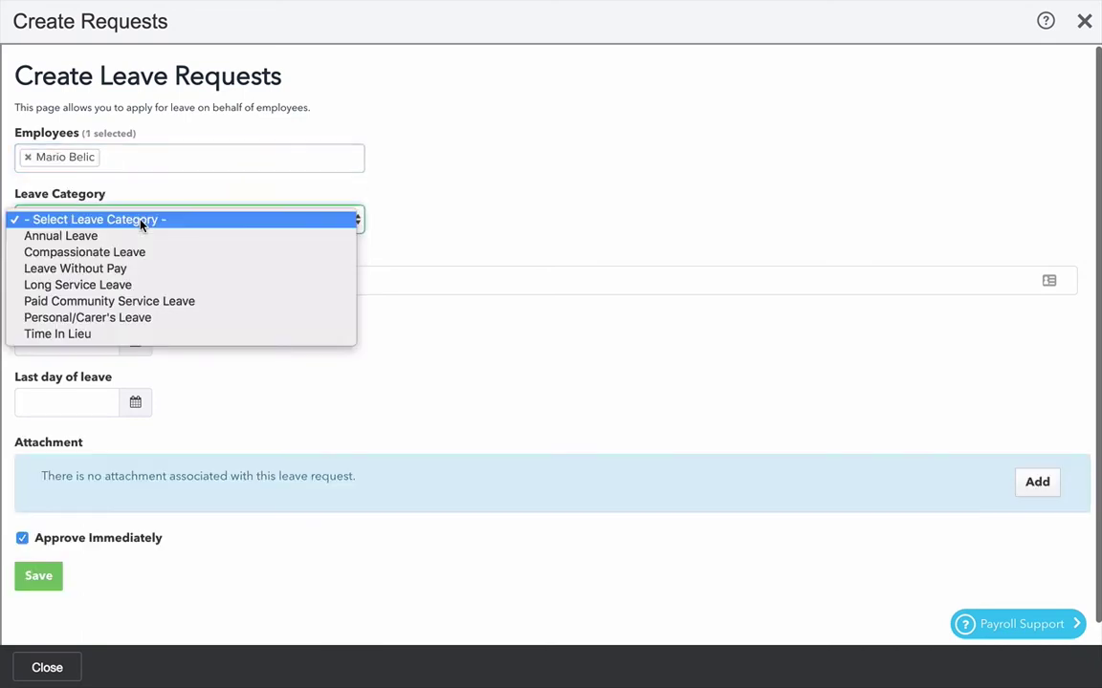
pyautogui.click(127, 238)
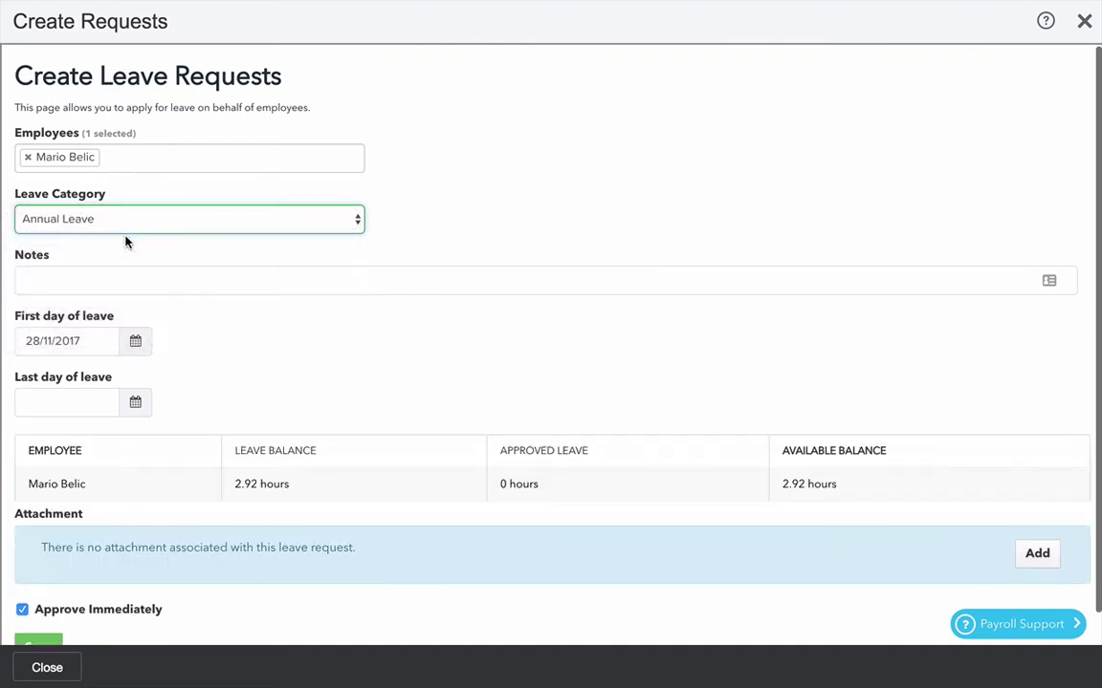
# - Set the first day of leave to 23/11/2017 and the last day to 29/11/2017
pyautogui.click(135, 340)
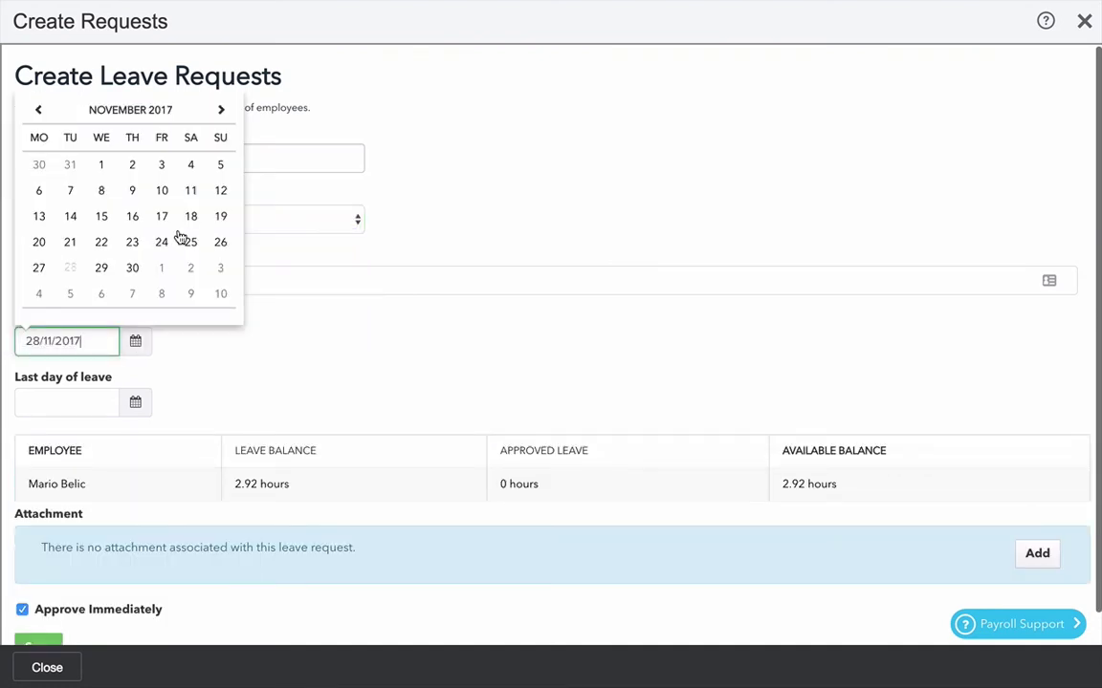
pyautogui.click(131, 245)
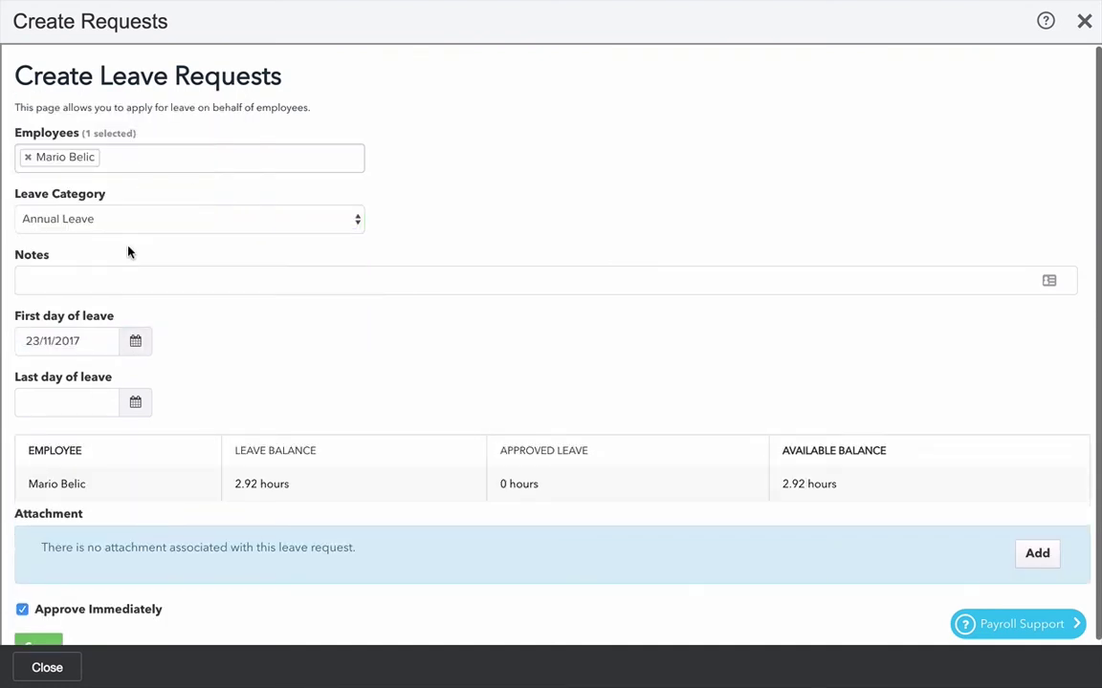
pyautogui.click(135, 402)
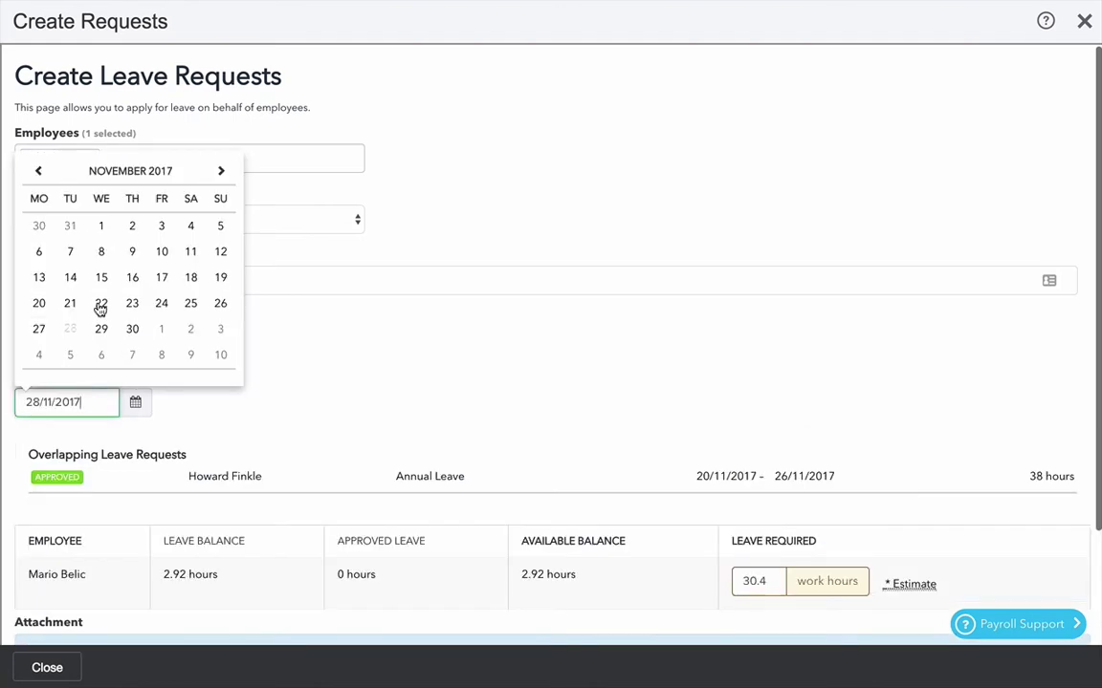
pyautogui.click(102, 329)
# - Turn off immediate approval and save the leave request, accepting the insufficient accrued leave
pyautogui.scroll(-2, 275, 421)
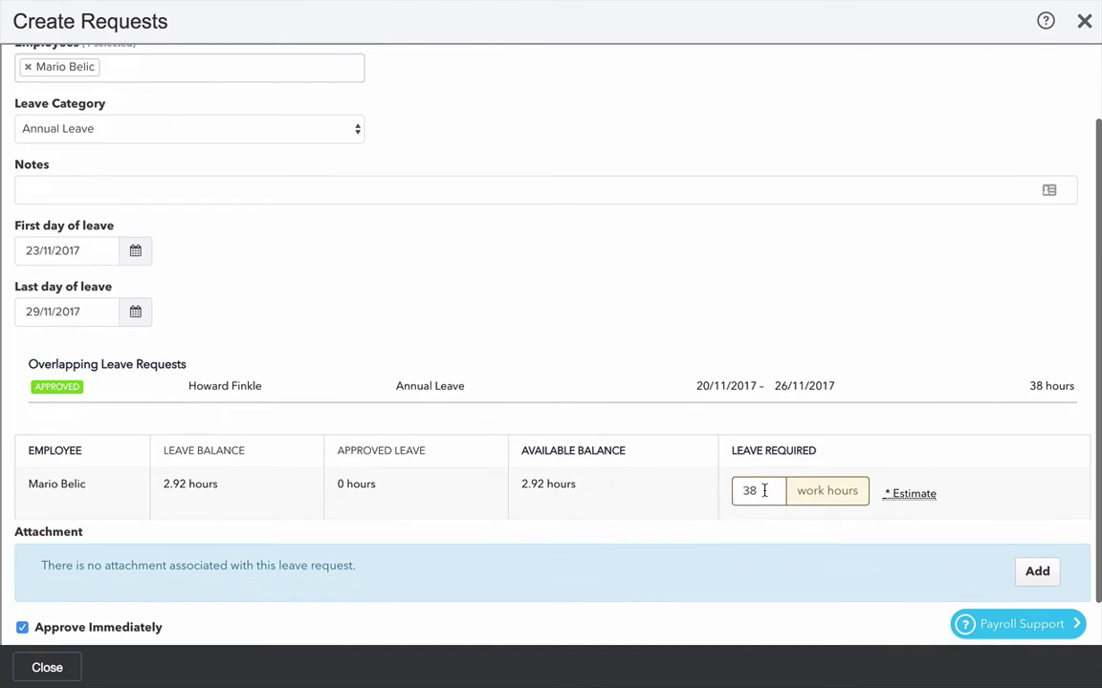
pyautogui.moveTo(909, 495)
pyautogui.scroll(-1, 595, 333)
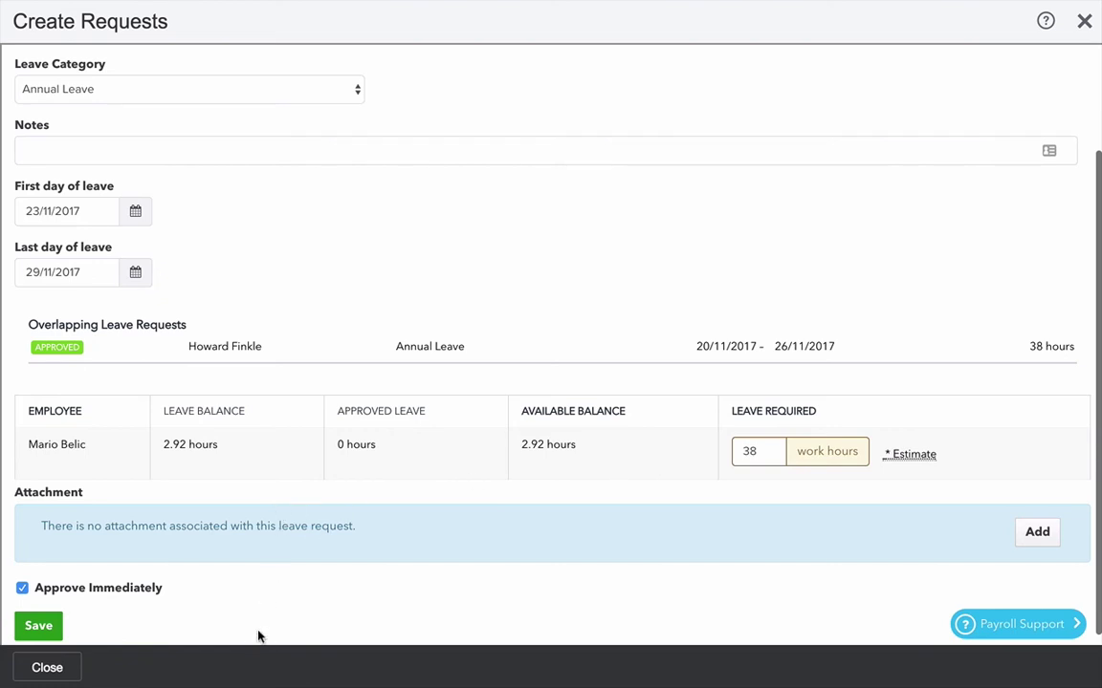
pyautogui.scroll(-1, 259, 631)
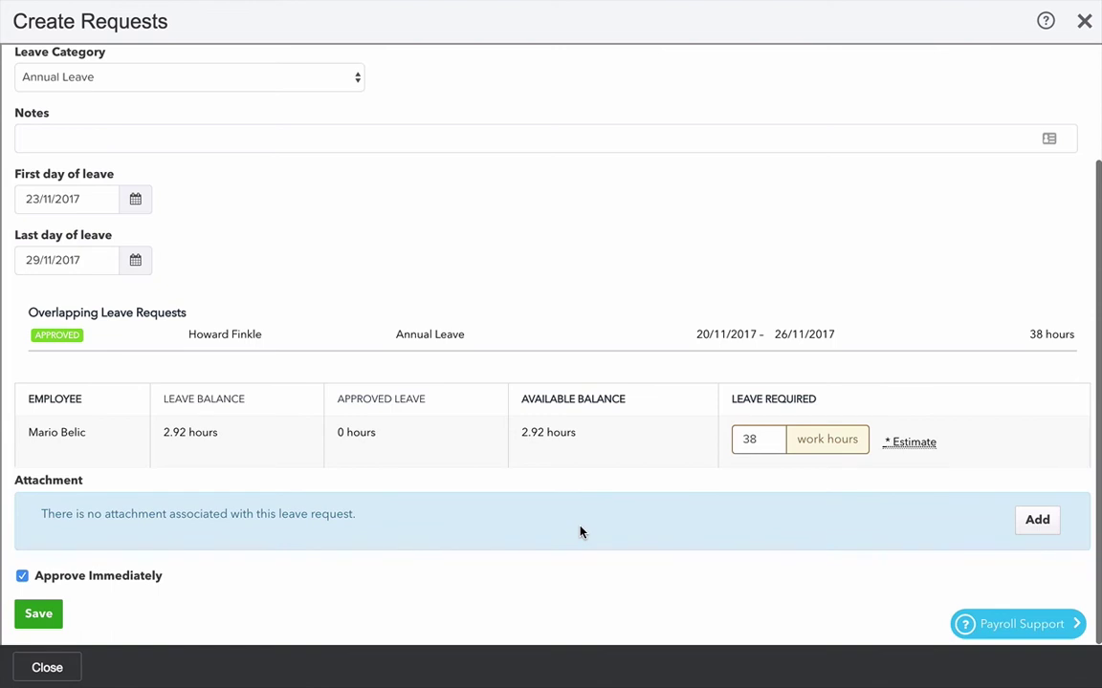
pyautogui.scroll(-1, 315, 583)
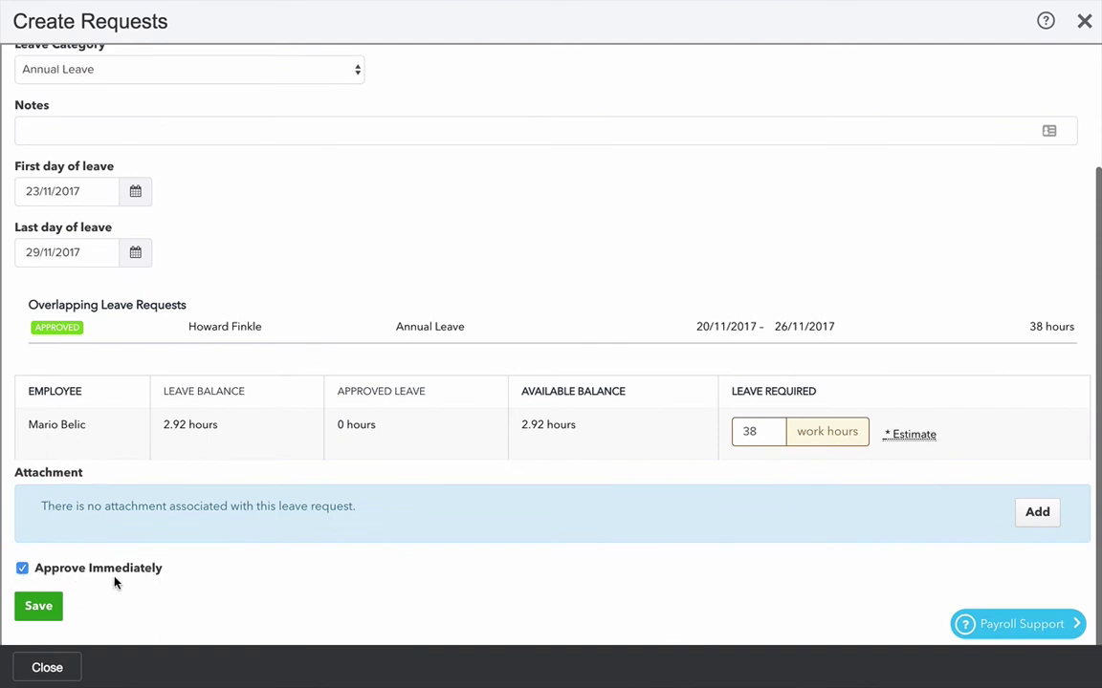
pyautogui.click(21, 570)
pyautogui.click(31, 608)
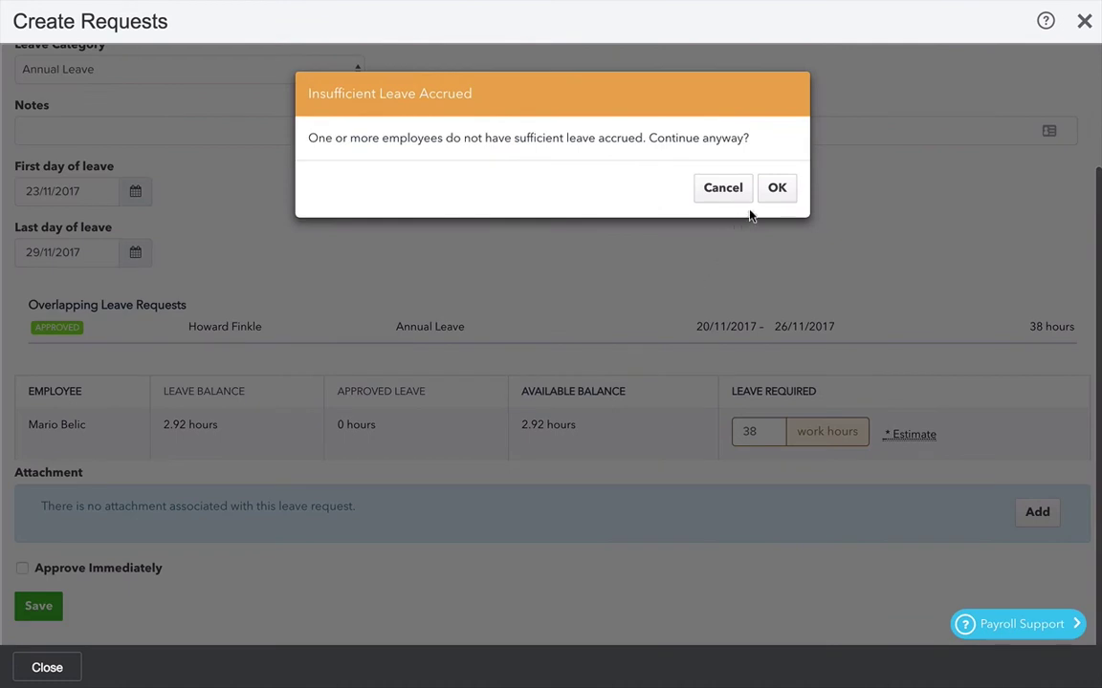
pyautogui.click(776, 174)
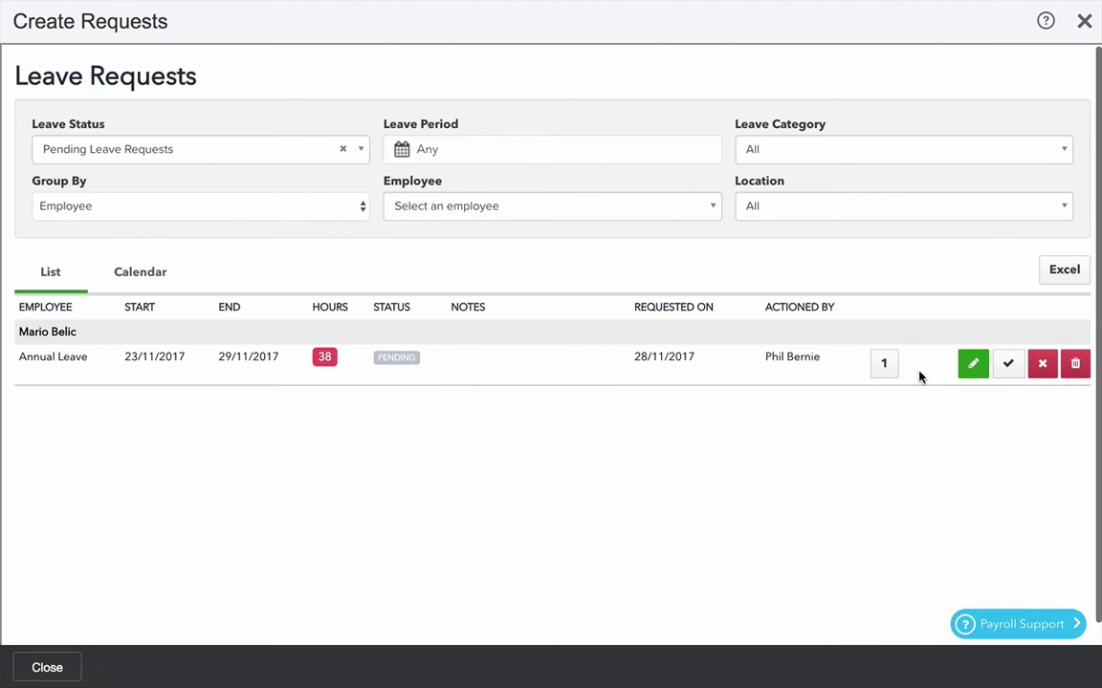
# - View the pending annual leave request's edit details without changing anything
pyautogui.click(972, 368)
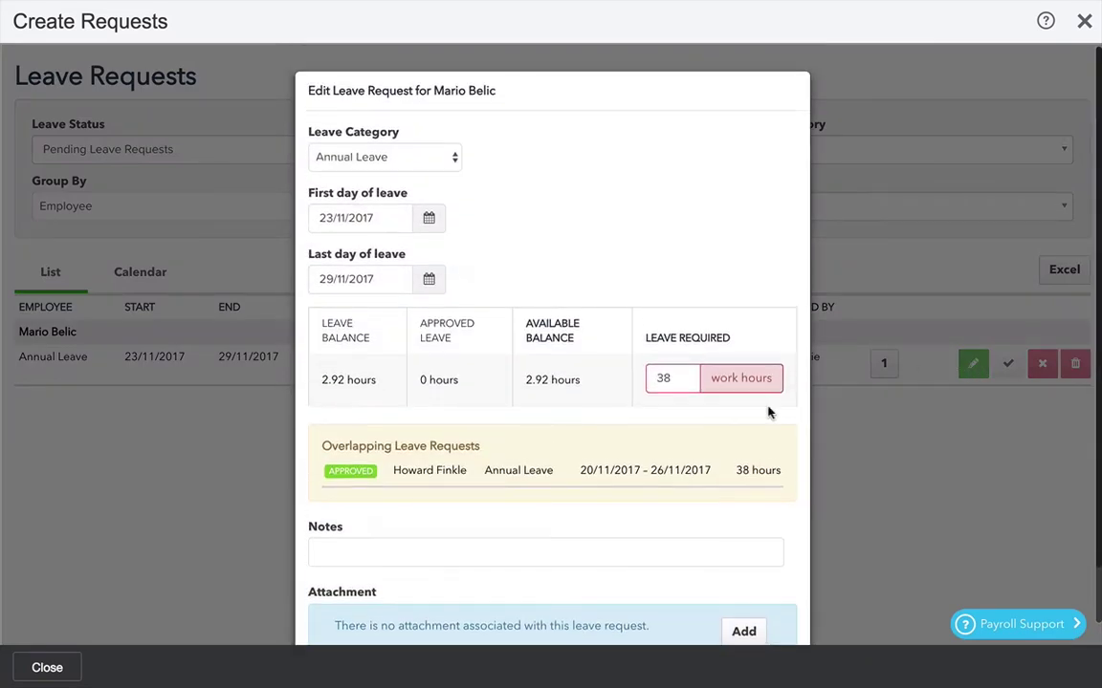
pyautogui.scroll(-2, 565, 563)
pyautogui.click(474, 595)
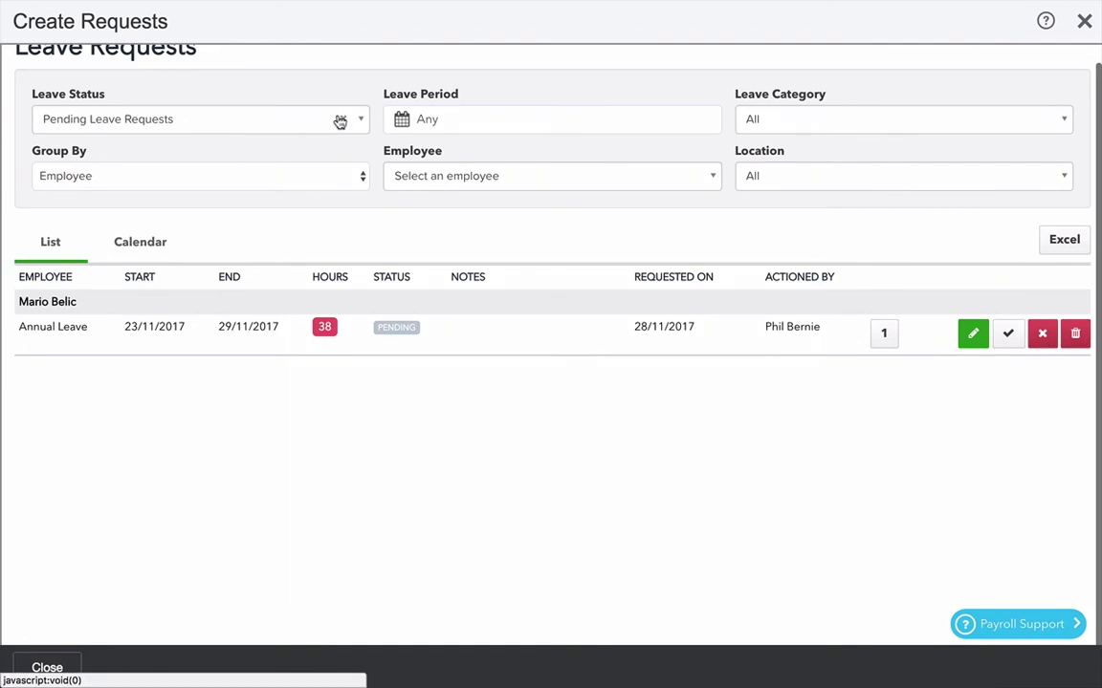
# - View the leave calendar with the pending status filter cleared, and approve the 23/11/2017 to 29/11/2017 annual leave request from the list
pyautogui.click(139, 247)
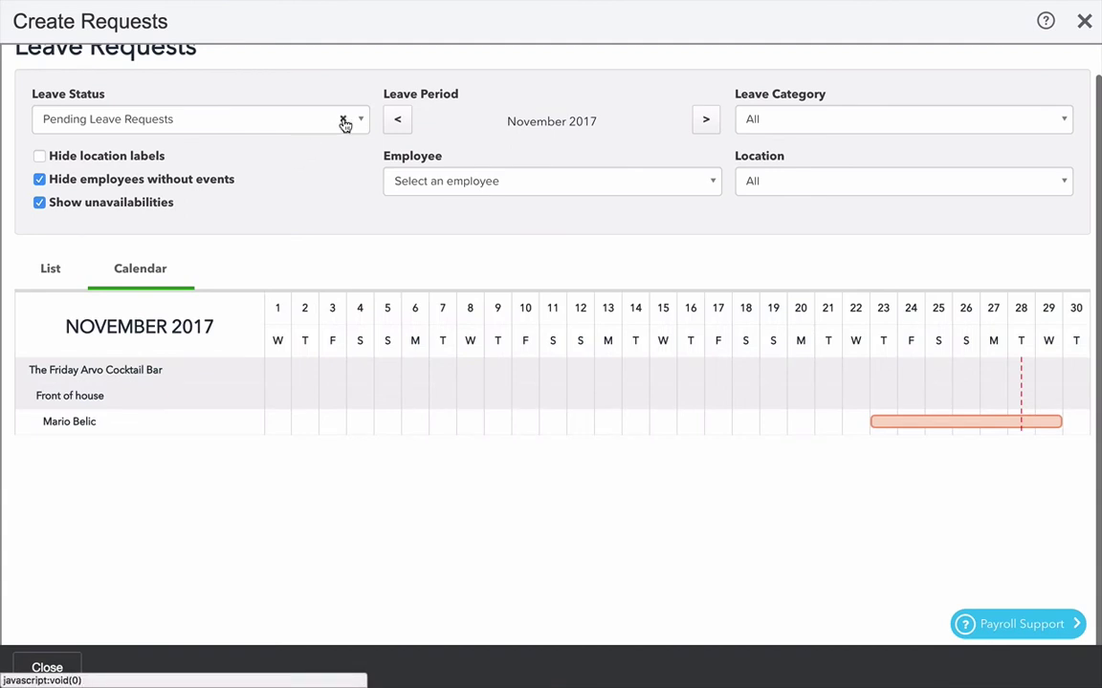
pyautogui.click(344, 122)
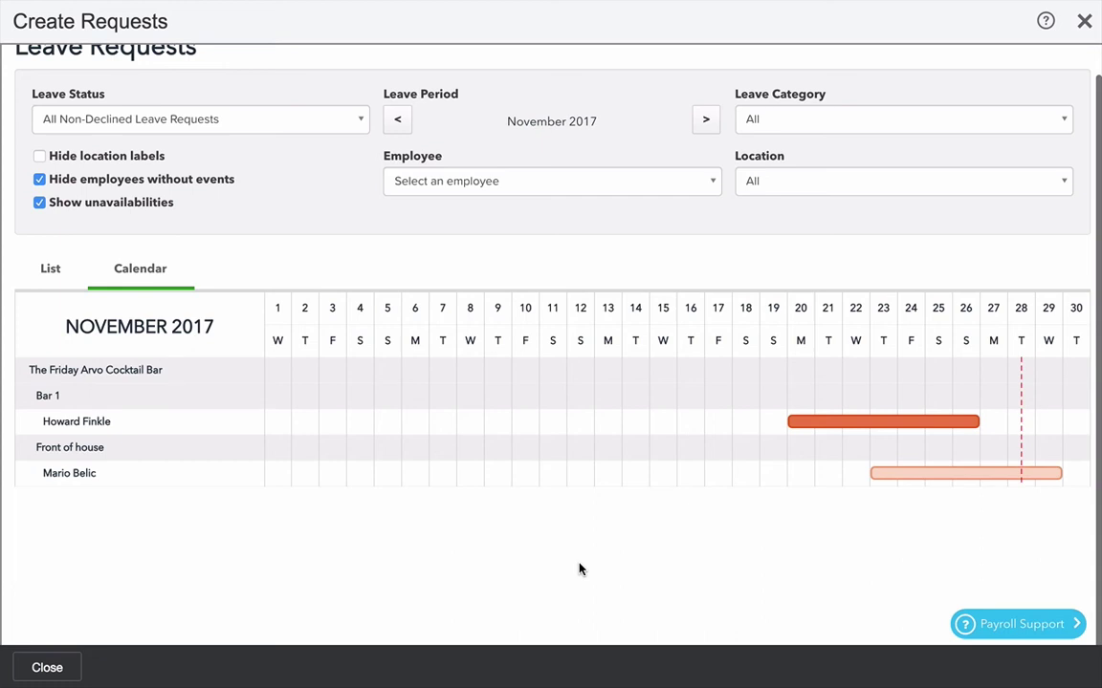
pyautogui.click(52, 275)
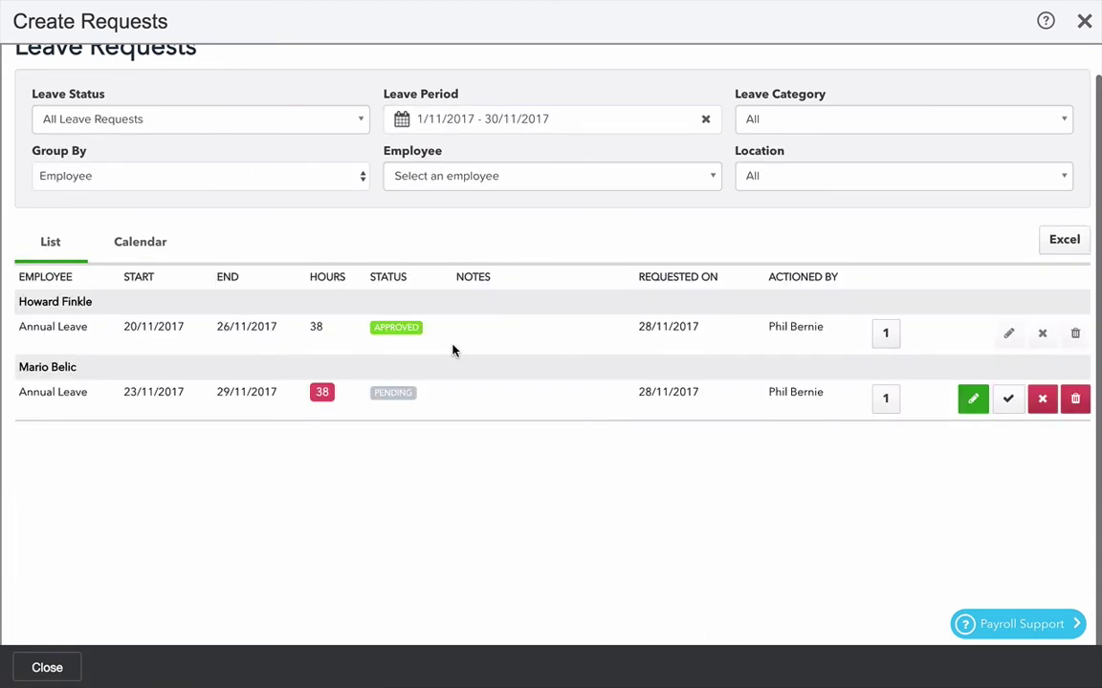
pyautogui.click(1009, 400)
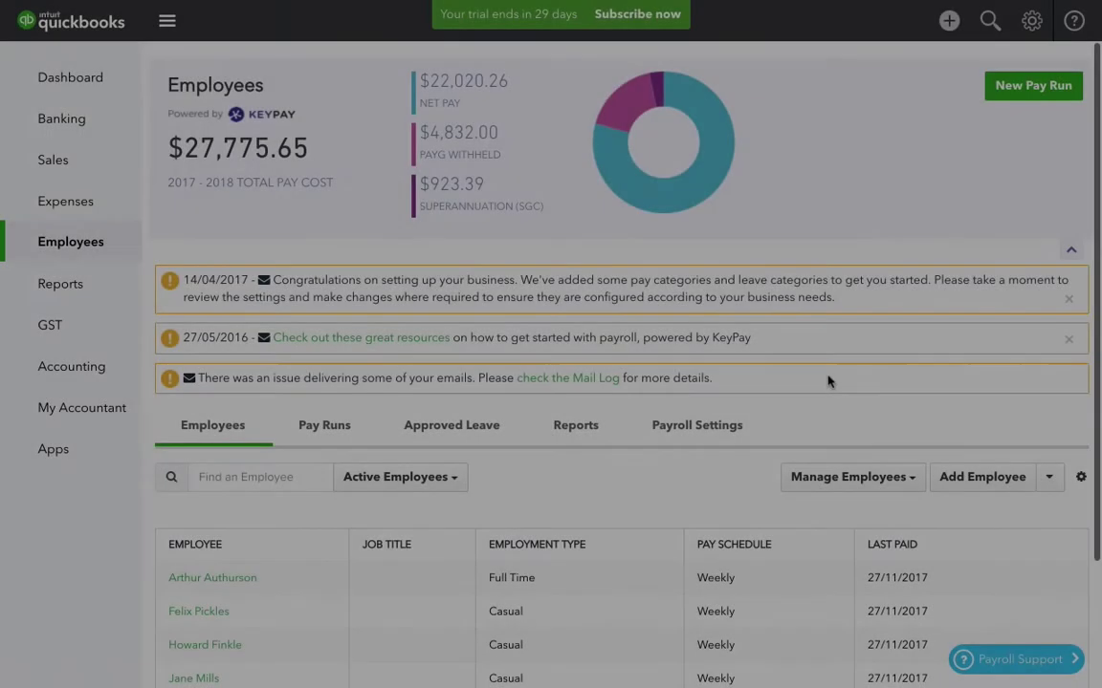
# - Open the employee expenses and start a new expense request
pyautogui.scroll(-1, 768, 504)
pyautogui.scroll(-1, 769, 504)
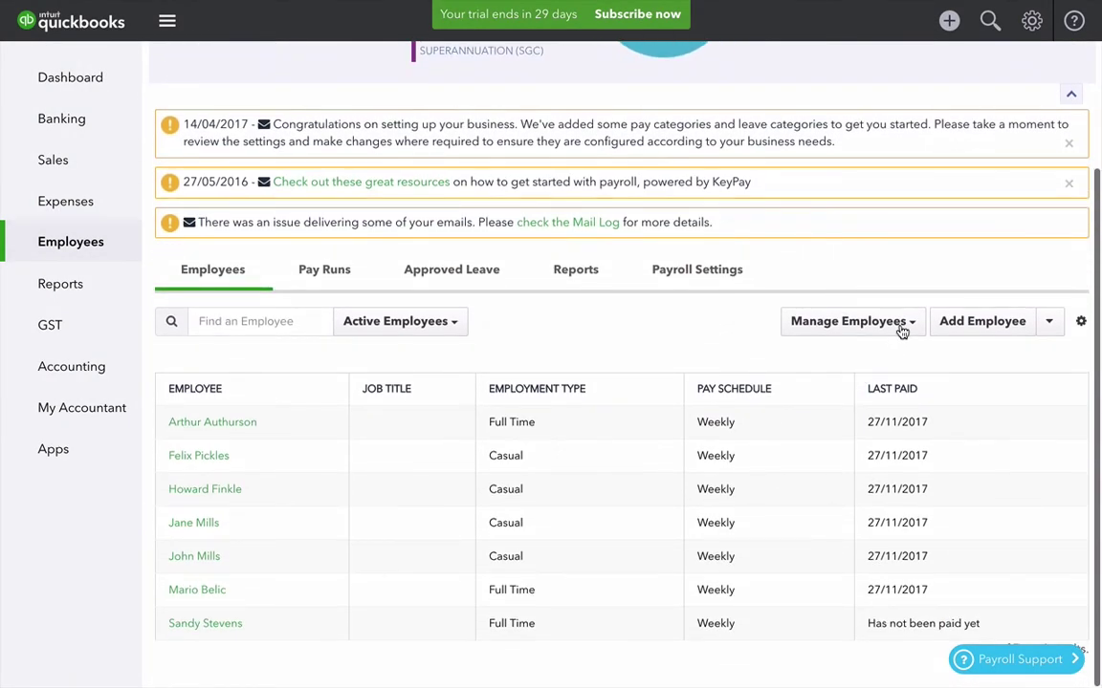
pyautogui.click(902, 331)
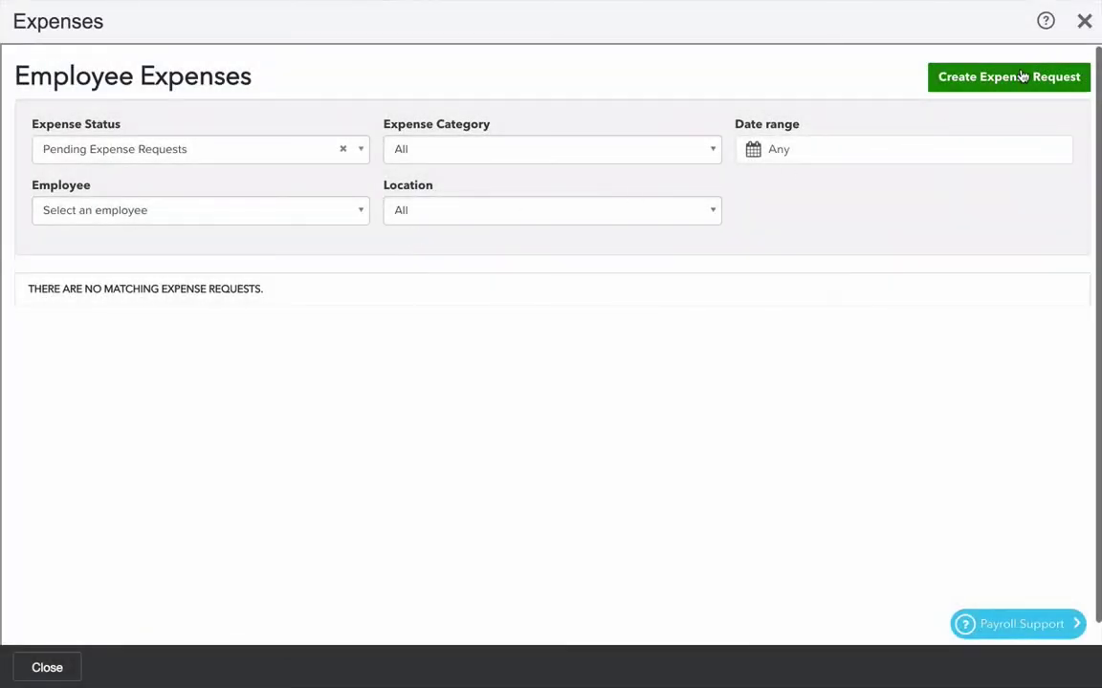
pyautogui.click(1021, 77)
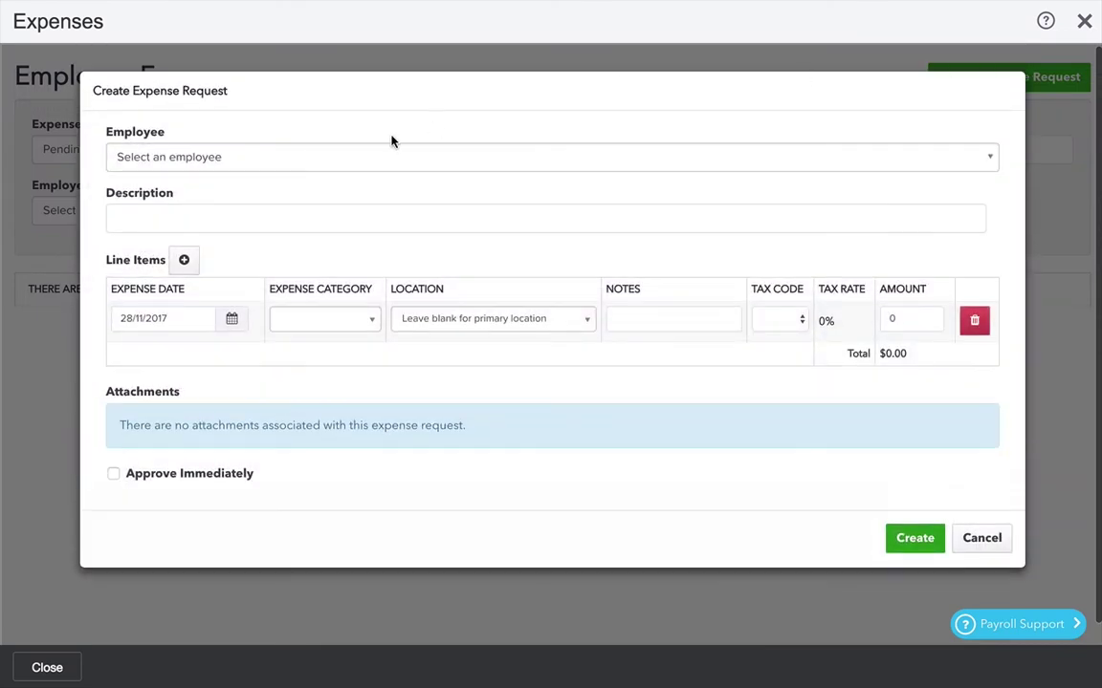
# - Select the first listed employee for the expense request and enter the description "Work lunch"
pyautogui.click(294, 163)
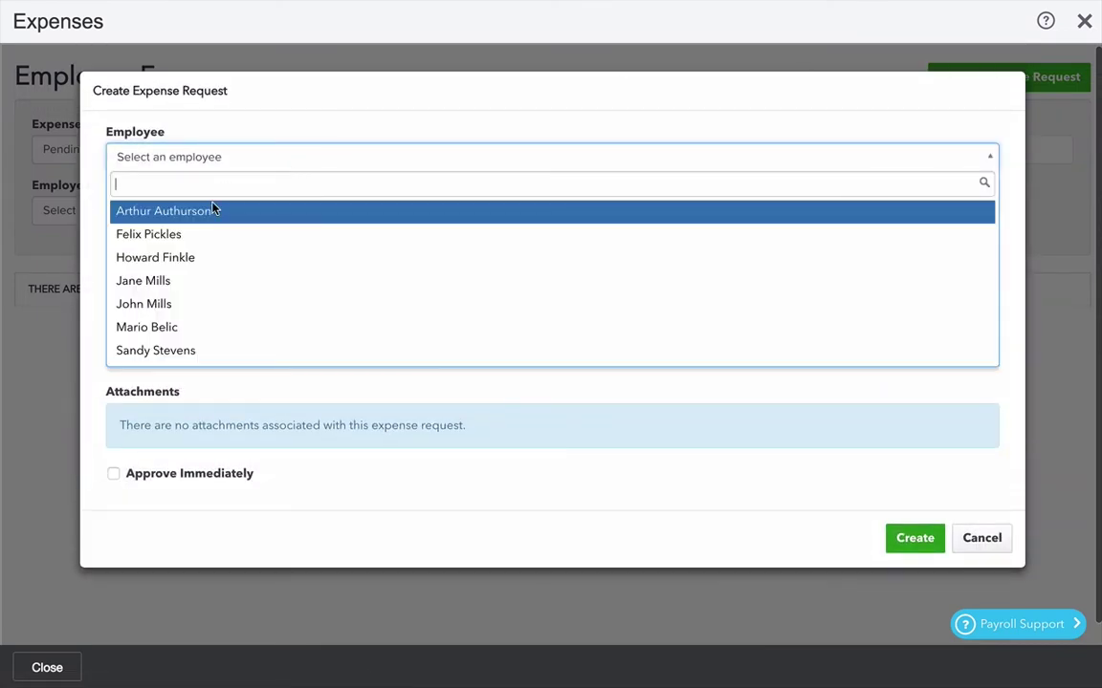
pyautogui.click(204, 218)
pyautogui.click(243, 216)
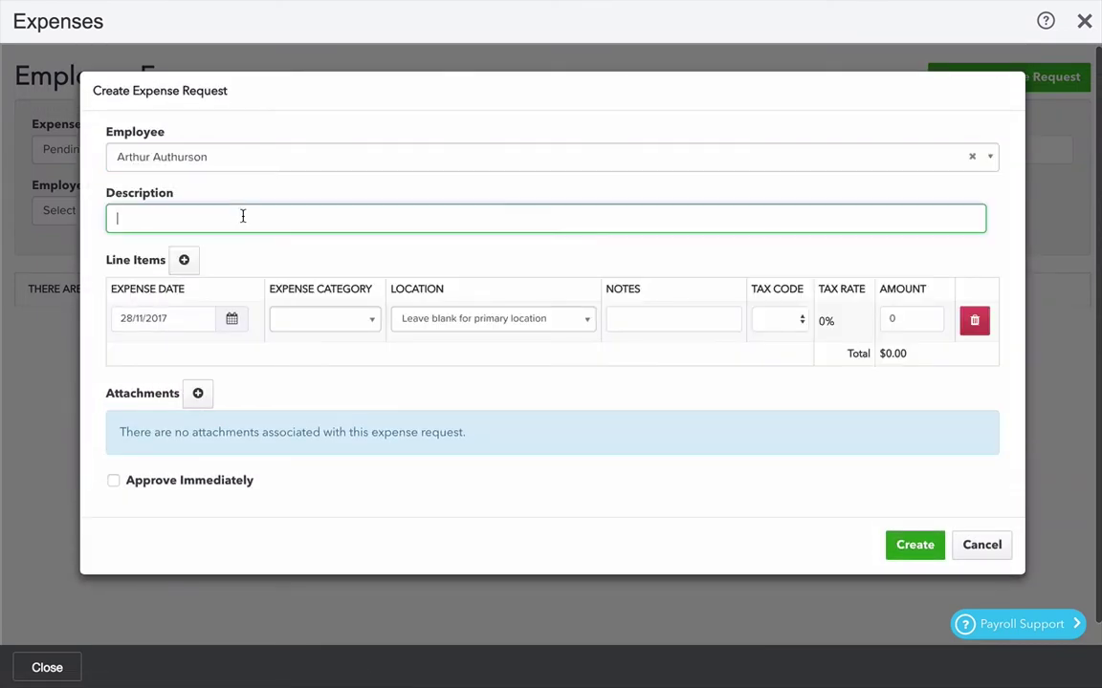
pyautogui.write('Work lunch')
pyautogui.press('Tab')
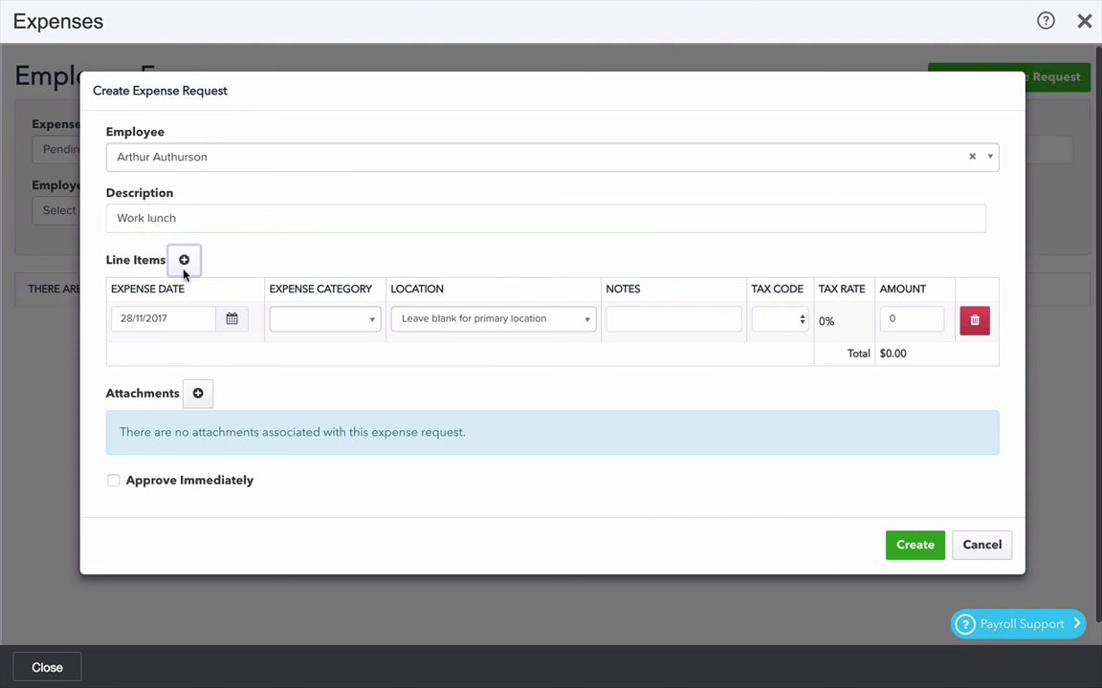
# - Set the line item's category to Expense Reimbursement, location to The Friday Arvo Cocktail Bar / Front of house, and notes to "Lunch last Friday"
pyautogui.click(320, 318)
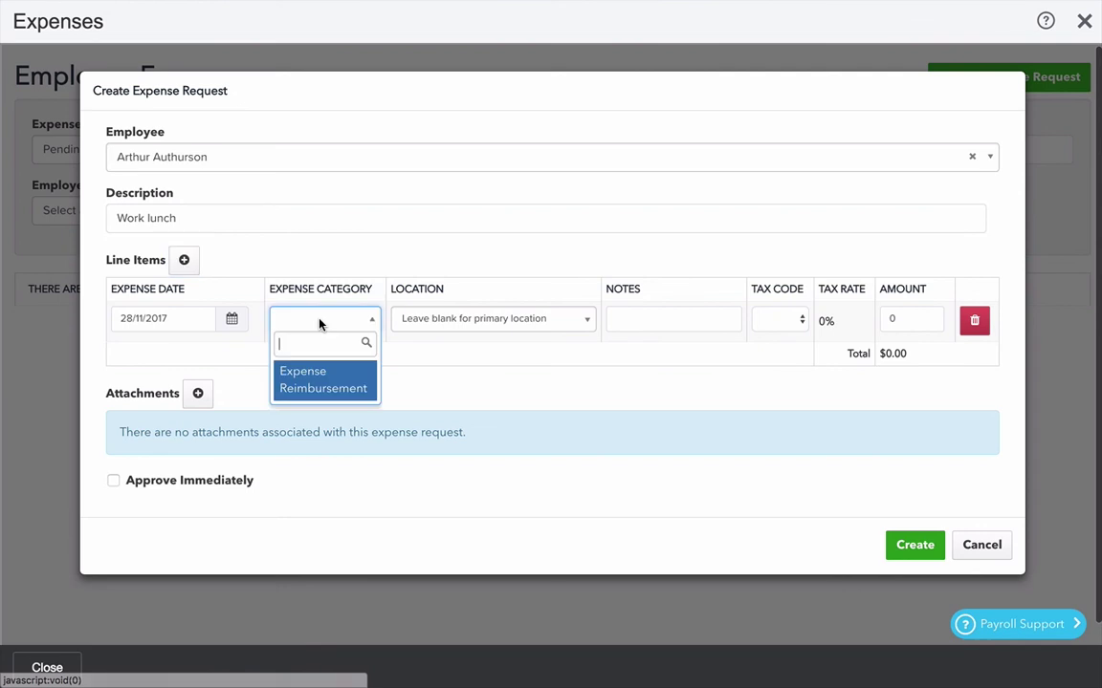
pyautogui.click(318, 385)
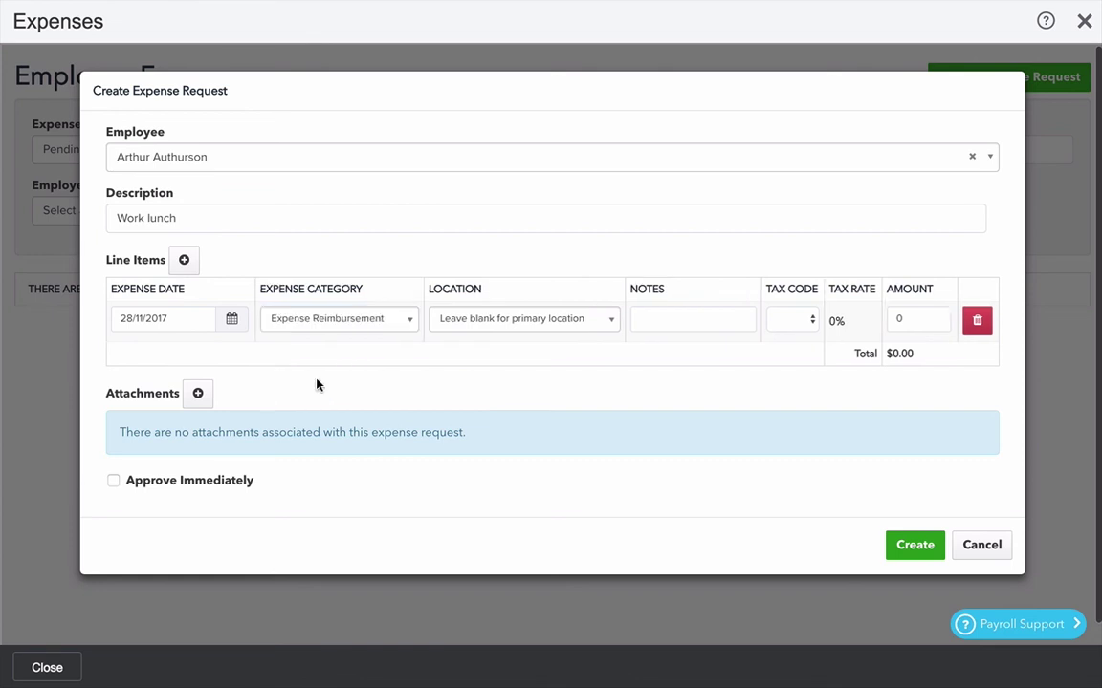
pyautogui.click(613, 323)
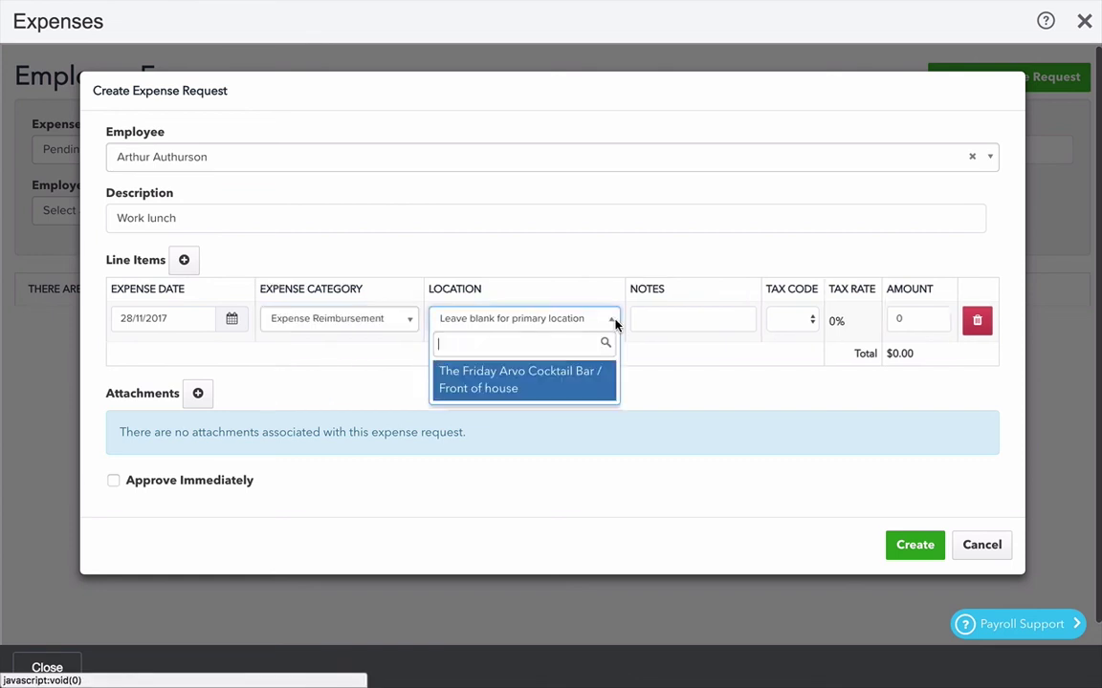
pyautogui.click(553, 387)
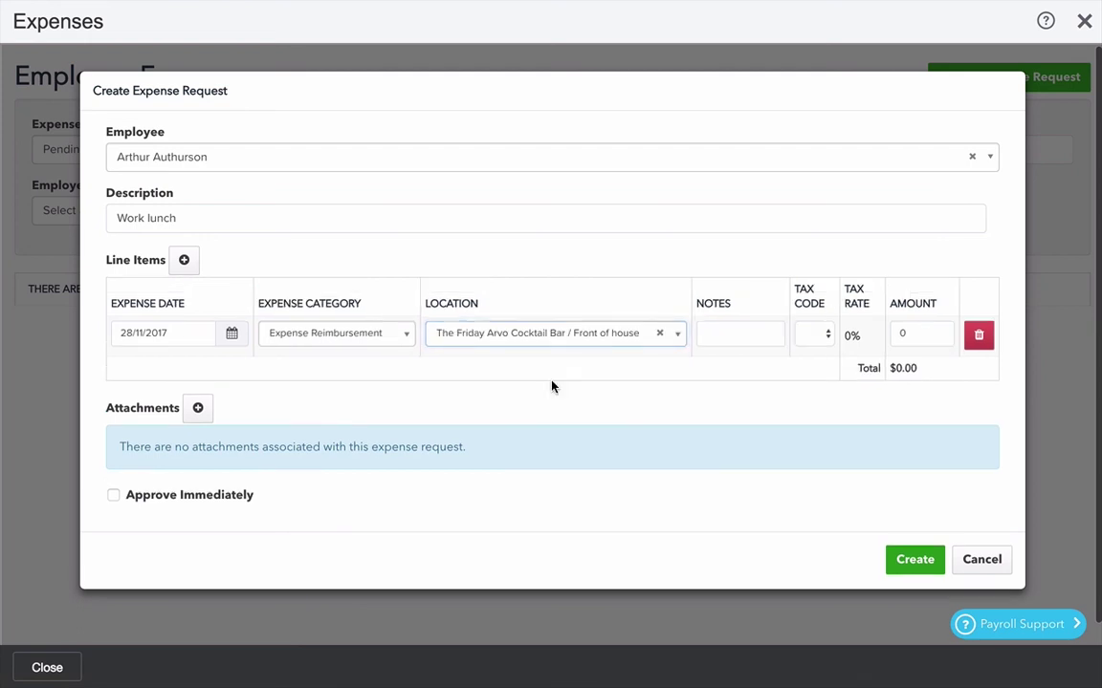
pyautogui.click(739, 333)
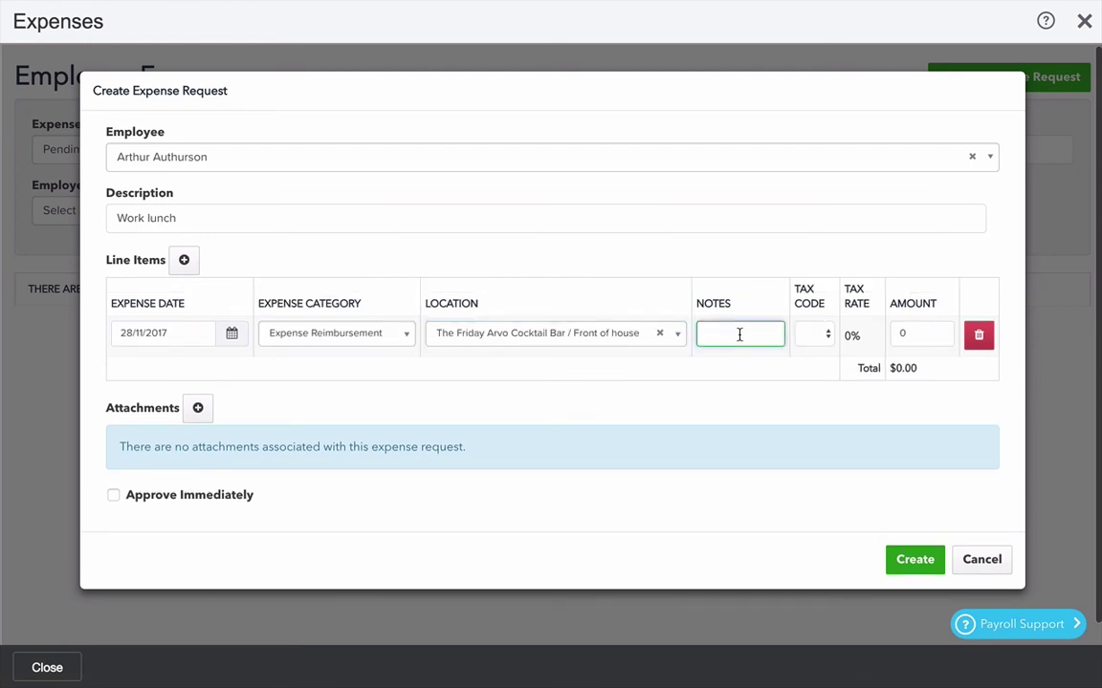
pyautogui.write('Lunch last Friday')
pyautogui.press('Tab')
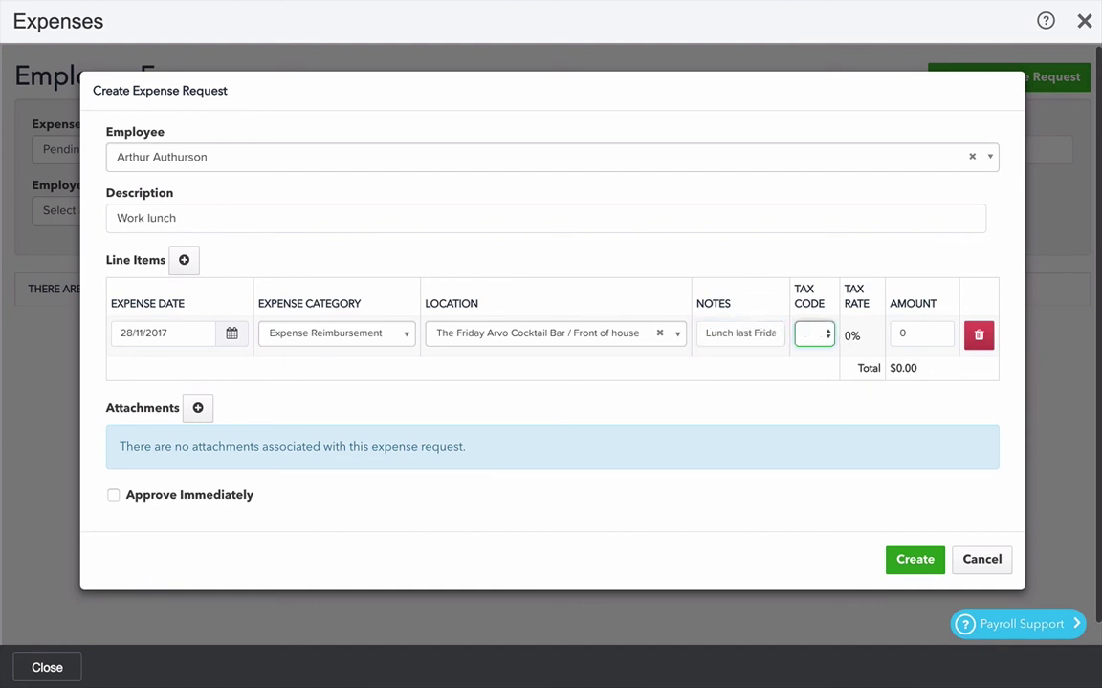
# - Leave the tax code blank, set the line item's amount to 100, and create the expense request without immediate approval
pyautogui.click(821, 342)
pyautogui.click(813, 339)
pyautogui.click(929, 333)
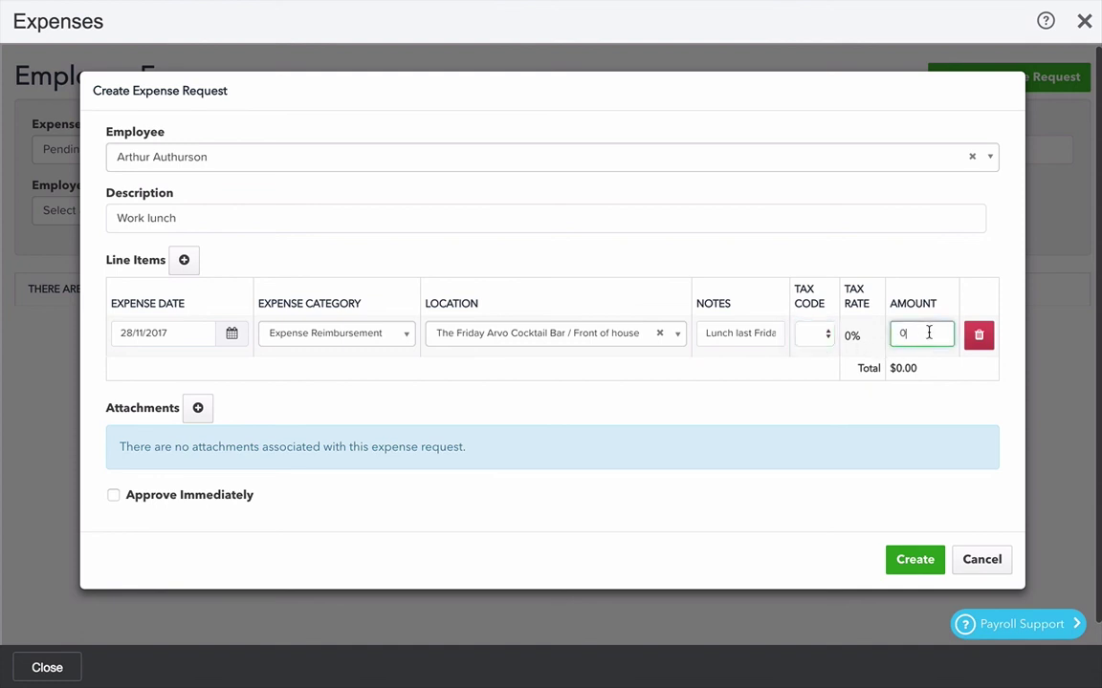
pyautogui.write('100')
pyautogui.press('Tab')
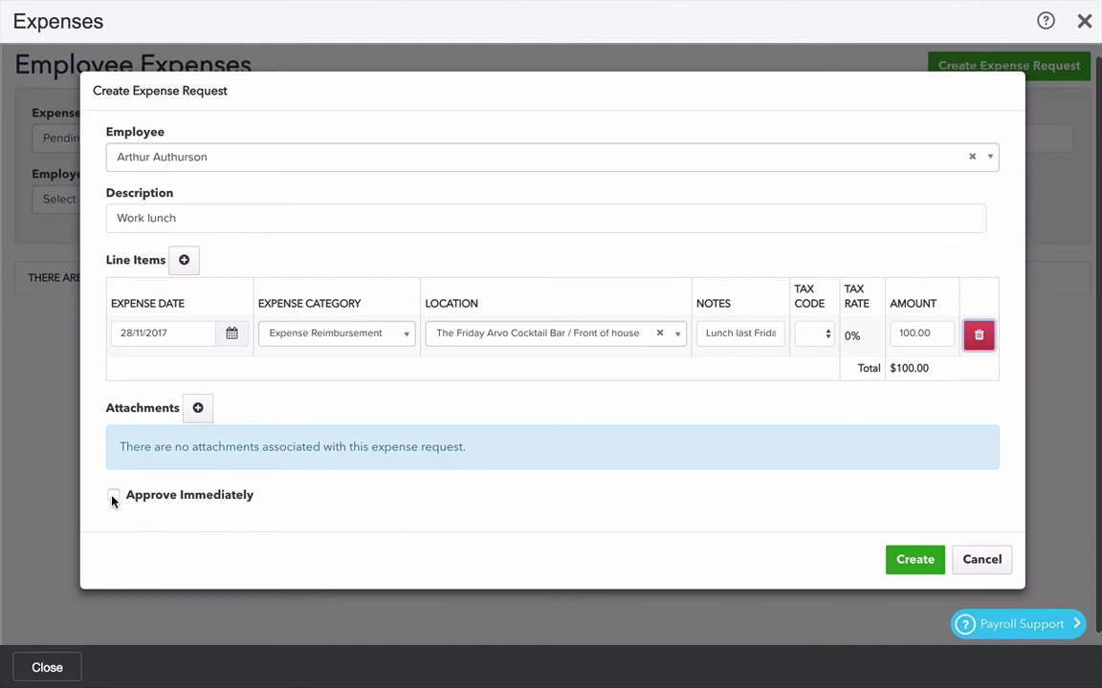
pyautogui.click(913, 563)
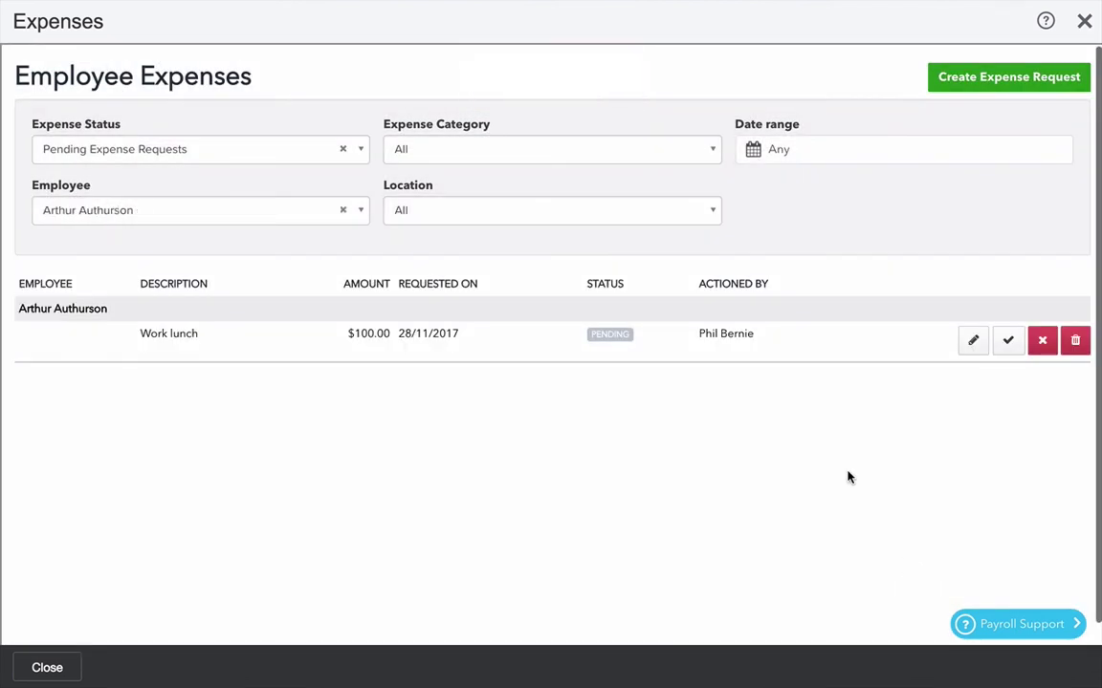
# - View the Work lunch expense request's edit details without changing them, and approve the request
pyautogui.click(971, 343)
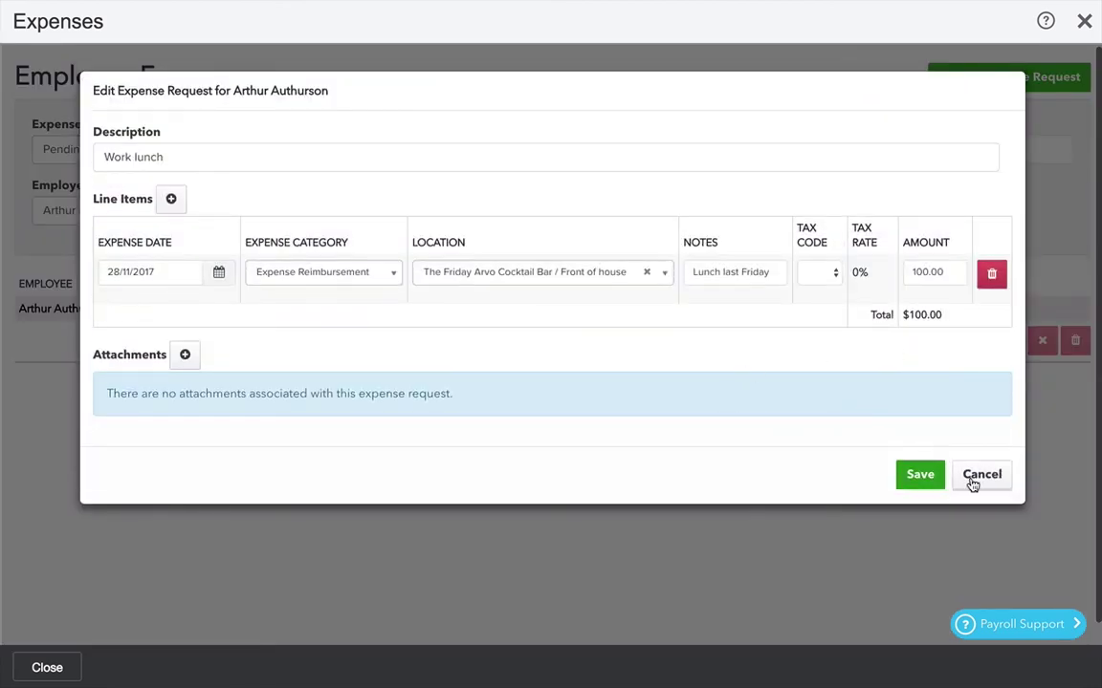
pyautogui.click(972, 475)
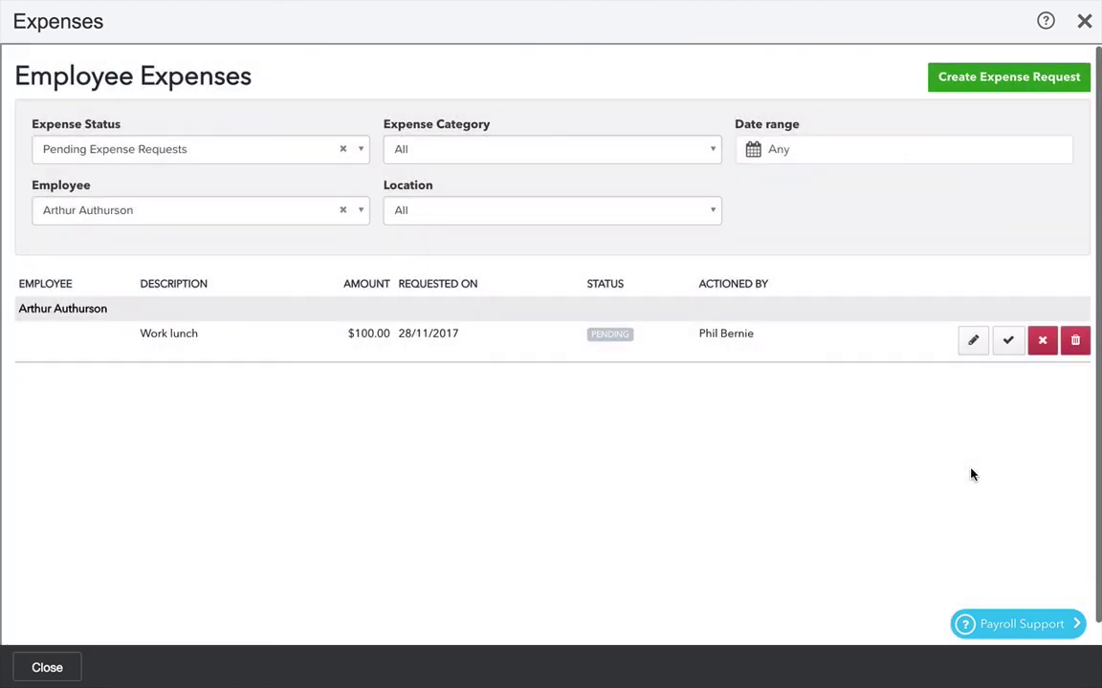
pyautogui.click(1009, 342)
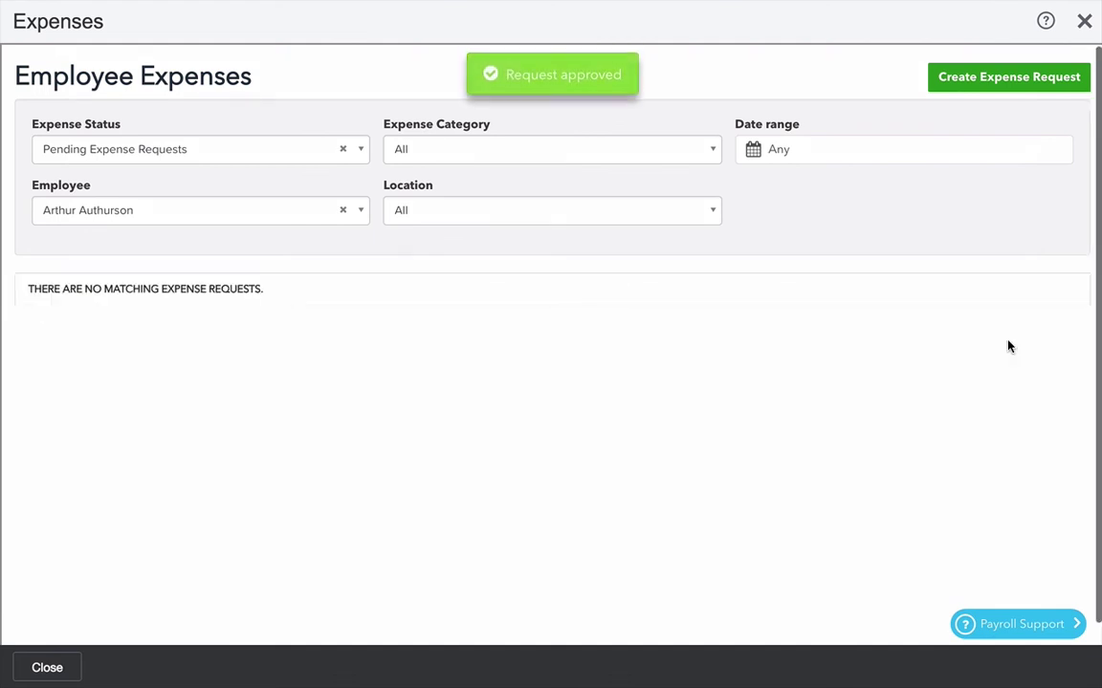